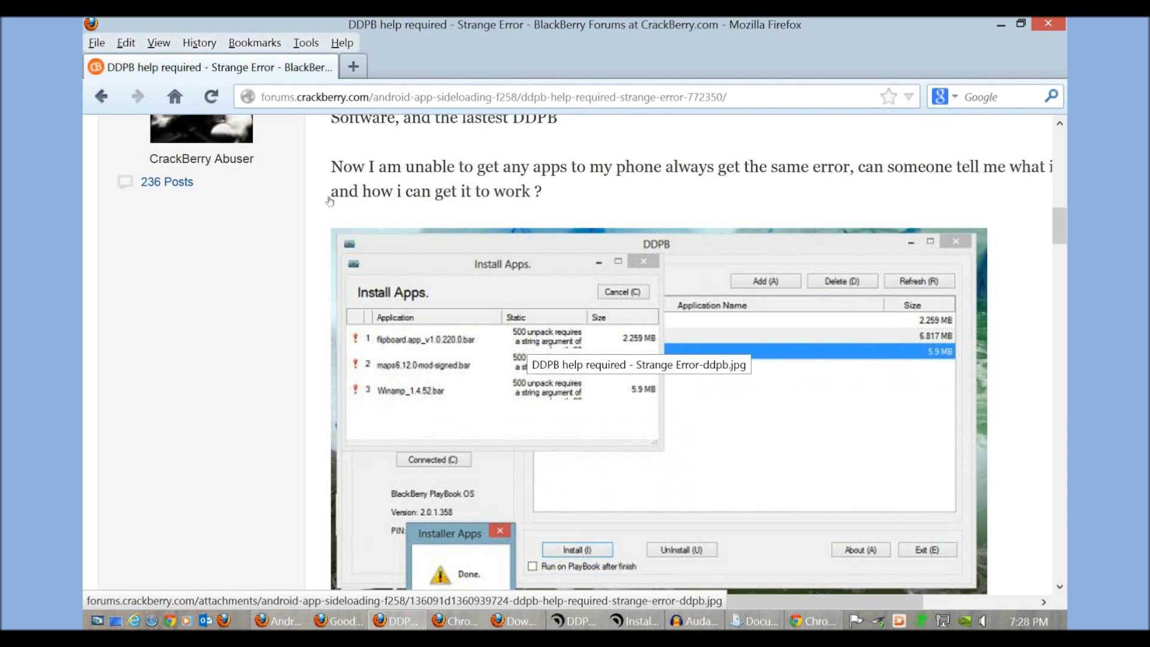
- Switch to the Good e-Reader Android App Market page in Firefox and browse its listings down to the PlayBook and BB10 games
{"action": "left_click", "coordinate": [634, 621]}
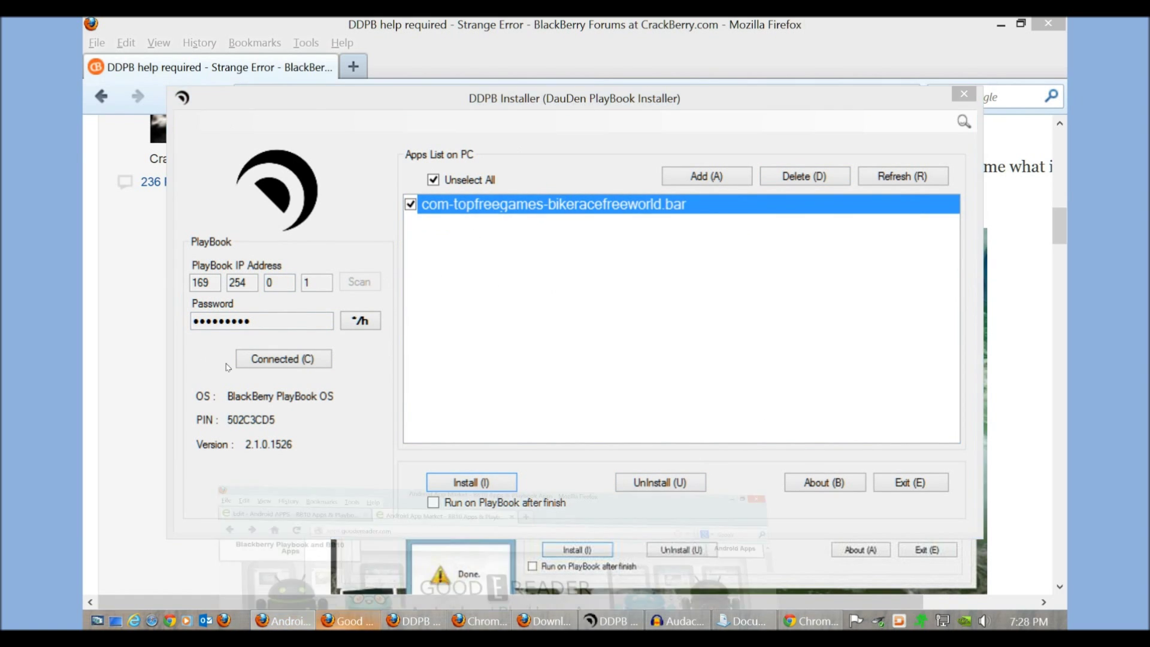
{"action": "key", "text": "alt+Tab"}
{"action": "scroll", "coordinate": [169, 230], "scroll_direction": "down", "scroll_amount": 3}
{"action": "scroll", "coordinate": [168, 230], "scroll_direction": "down", "scroll_amount": 15}
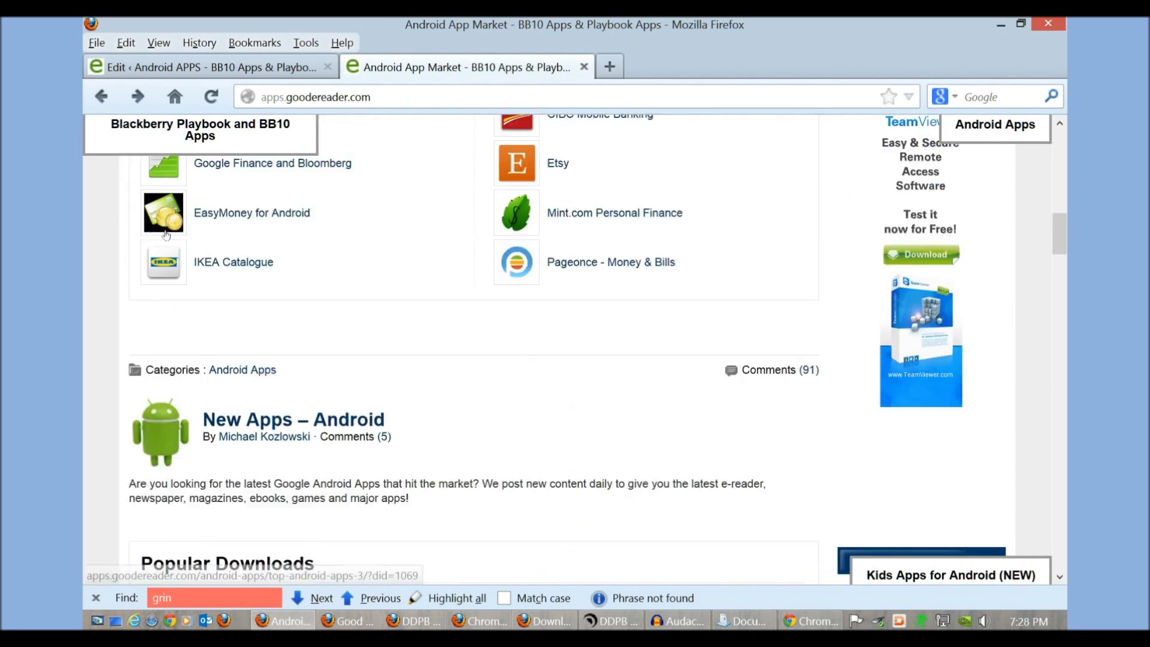
{"action": "scroll", "coordinate": [306, 284], "scroll_direction": "down", "scroll_amount": 10}
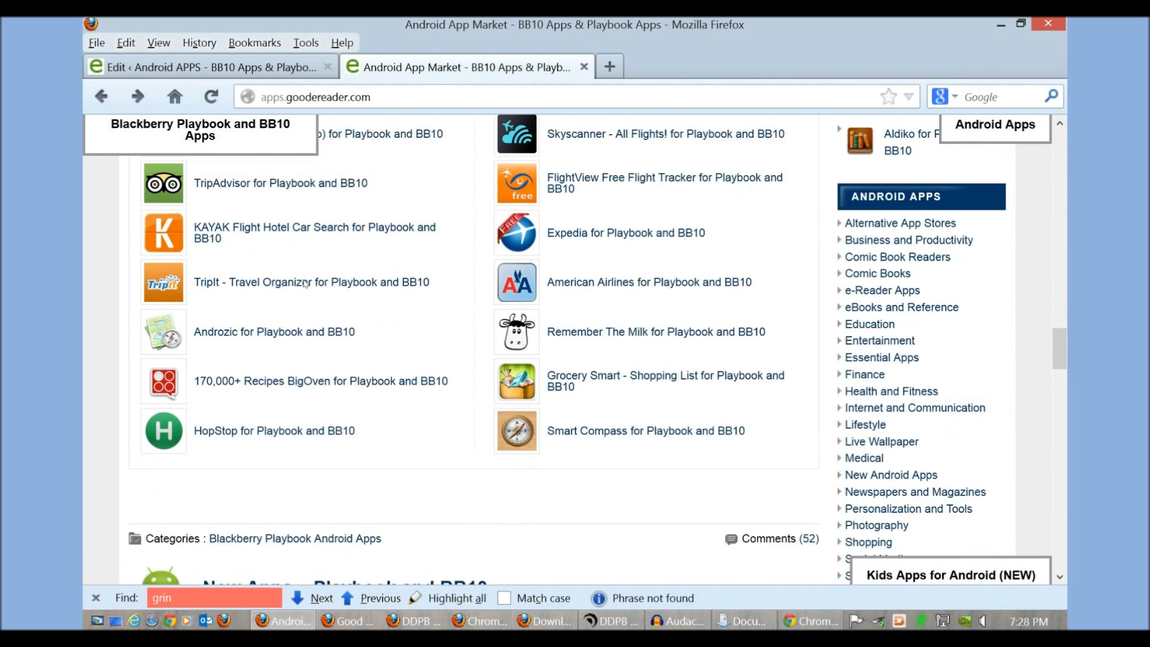
{"action": "scroll", "coordinate": [359, 231], "scroll_direction": "down", "scroll_amount": 3}
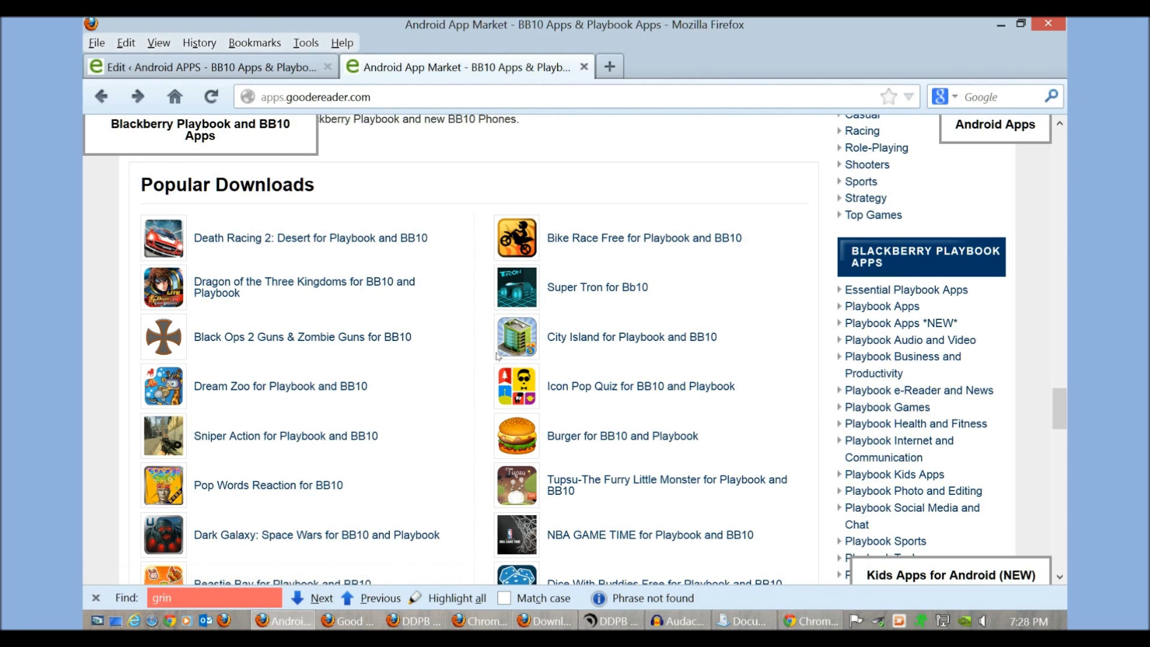
- Switch to Chrome and view the open PlayBook App Manager web store page and the browsing history
{"action": "key", "text": "alt+Tab"}
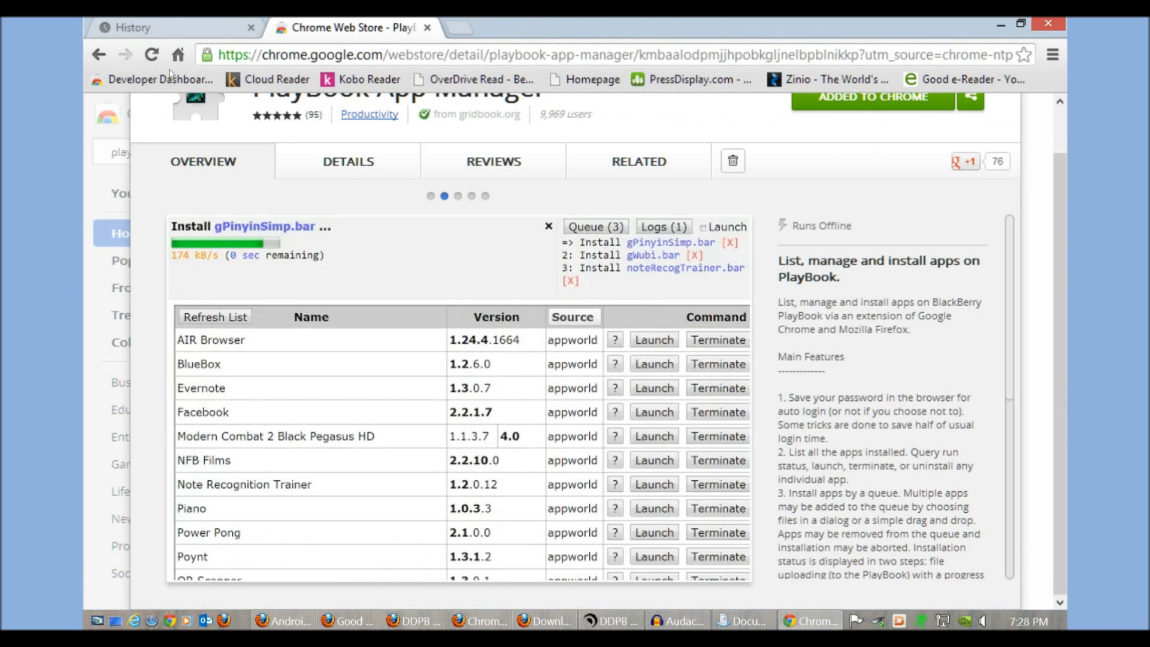
{"action": "left_click", "coordinate": [135, 27]}
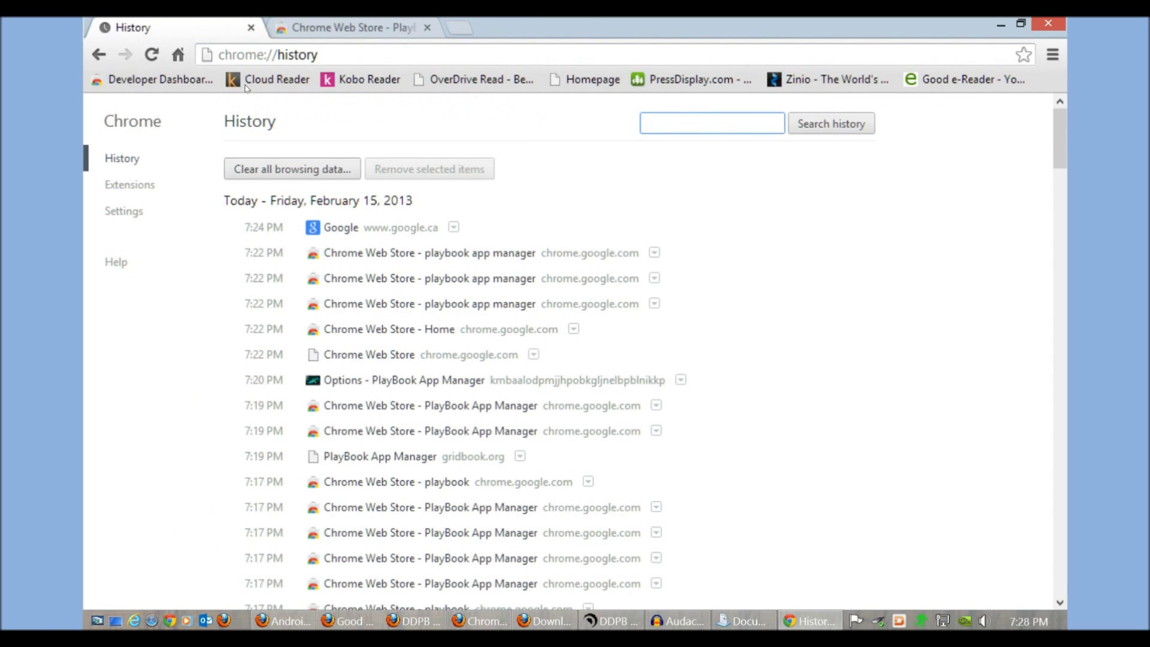
{"action": "left_click", "coordinate": [336, 28]}
{"action": "scroll", "coordinate": [316, 162], "scroll_direction": "up", "scroll_amount": 1}
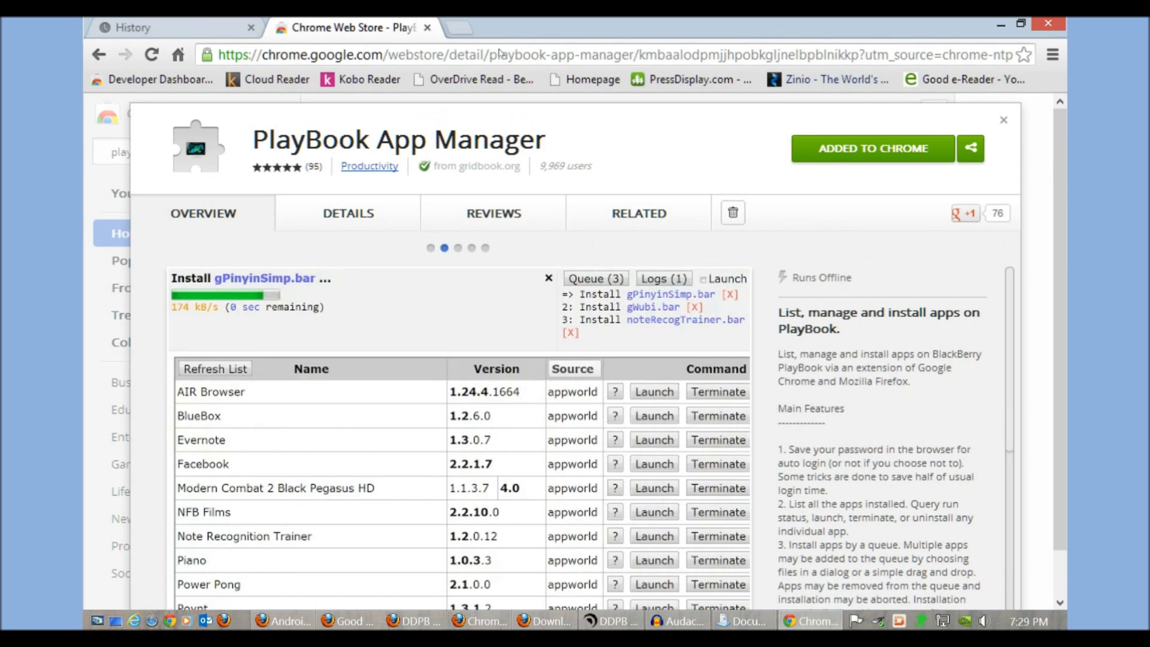
{"action": "left_click", "coordinate": [146, 28]}
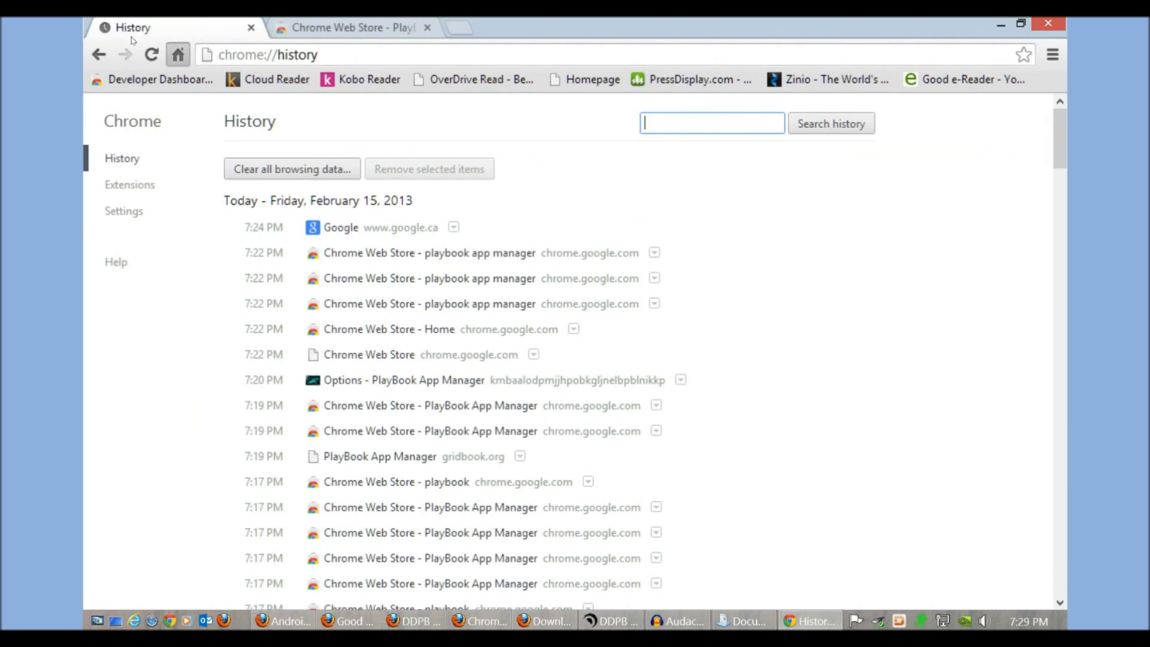
- Load the browser's home page, open the Chrome Web Store and search it for "playbook"
{"action": "left_click", "coordinate": [178, 54]}
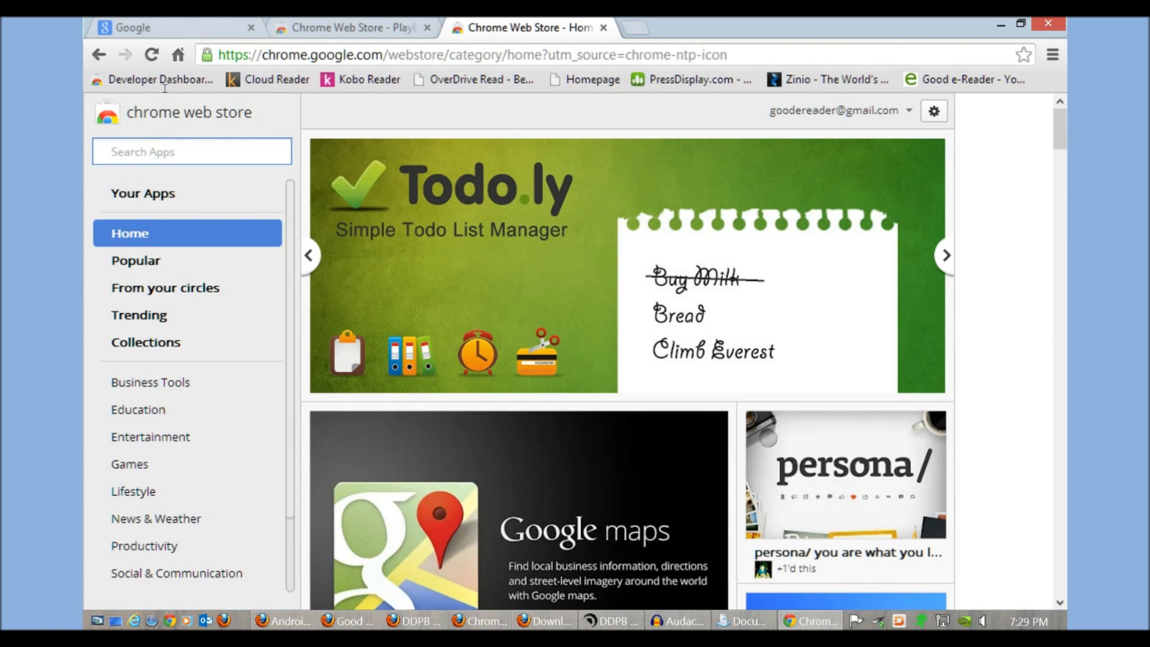
{"action": "type", "text": "playbook"}
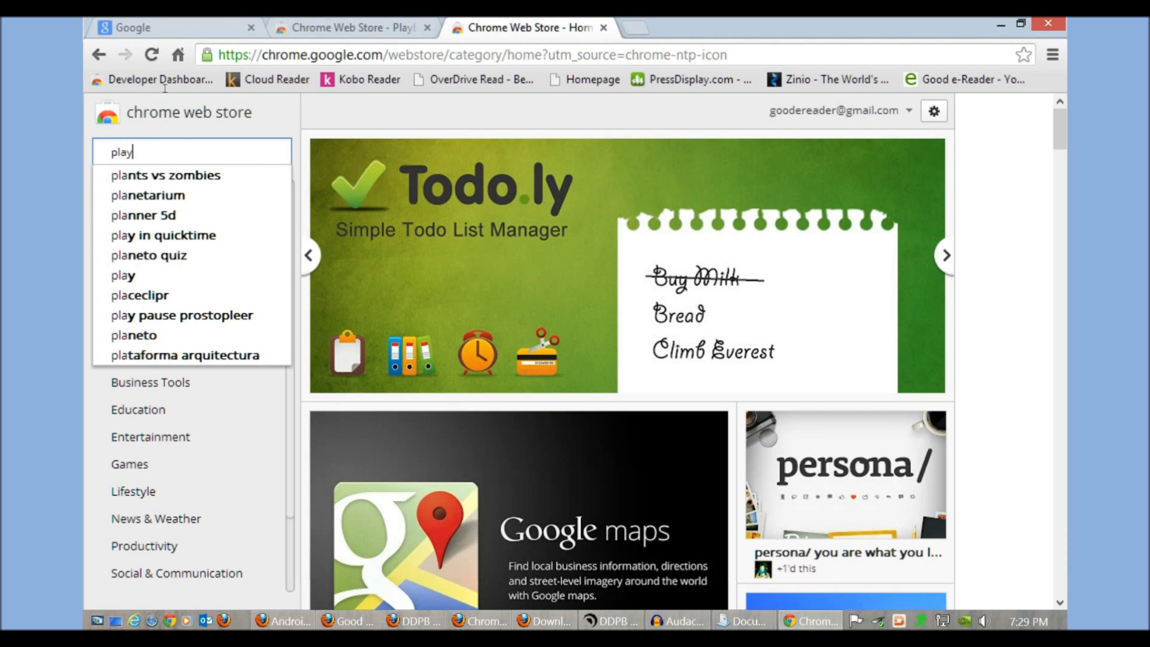
{"action": "key", "text": "Return"}
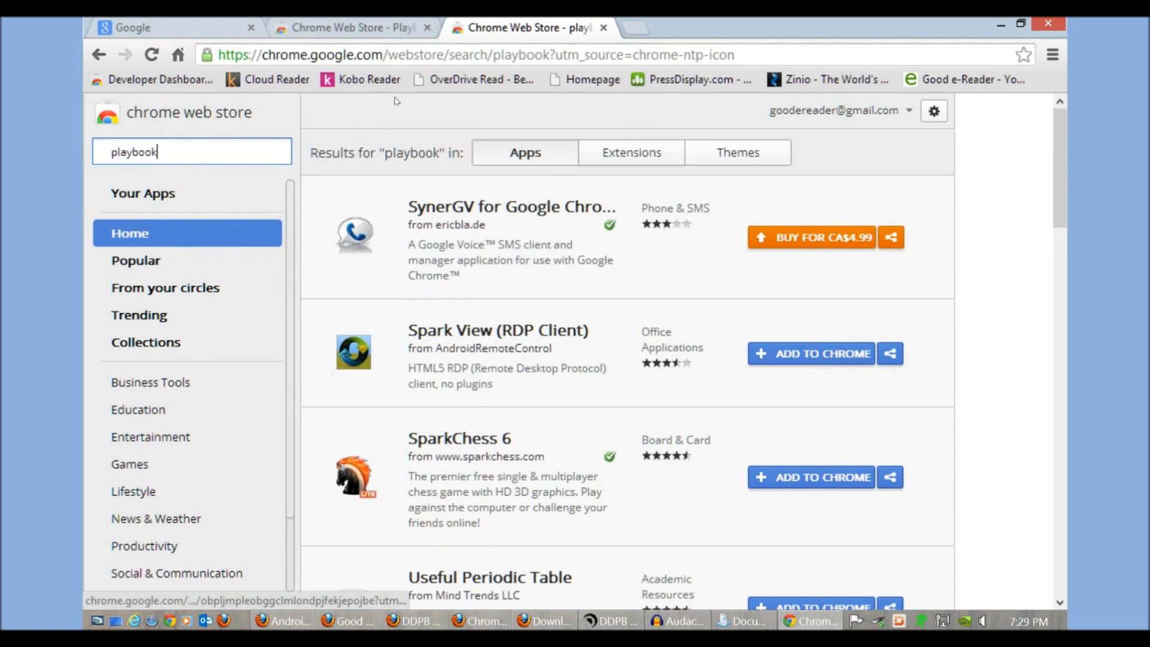
- Limit the search results to extensions and open the PlayBook App Manager details page
{"action": "left_click", "coordinate": [632, 152]}
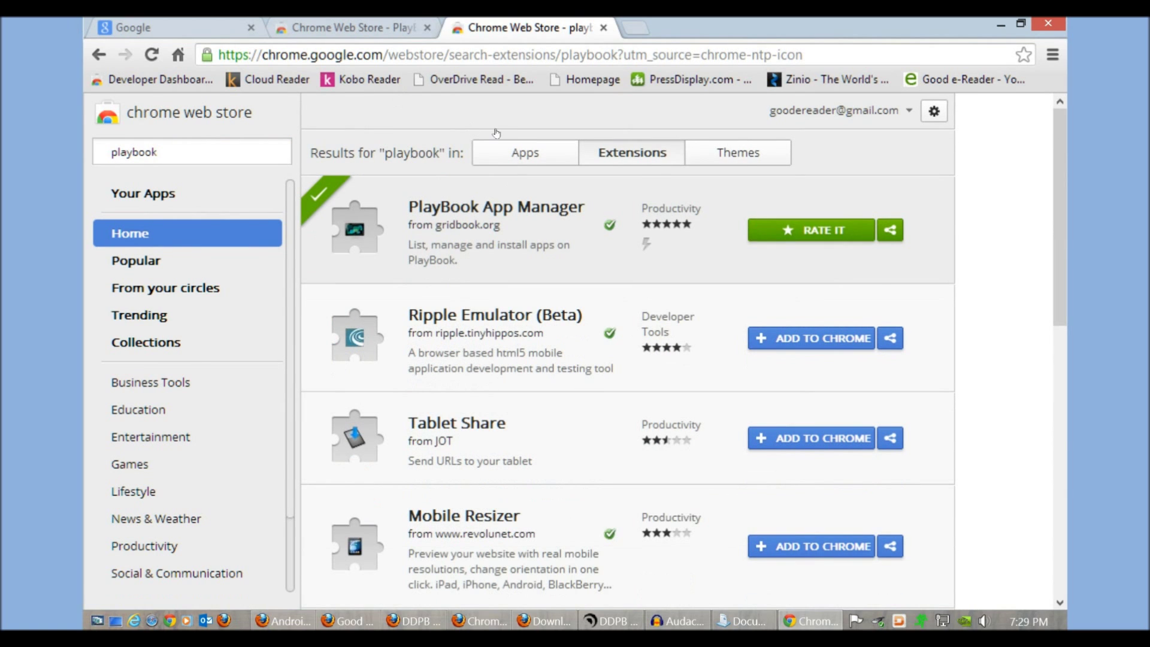
{"action": "left_click", "coordinate": [496, 206]}
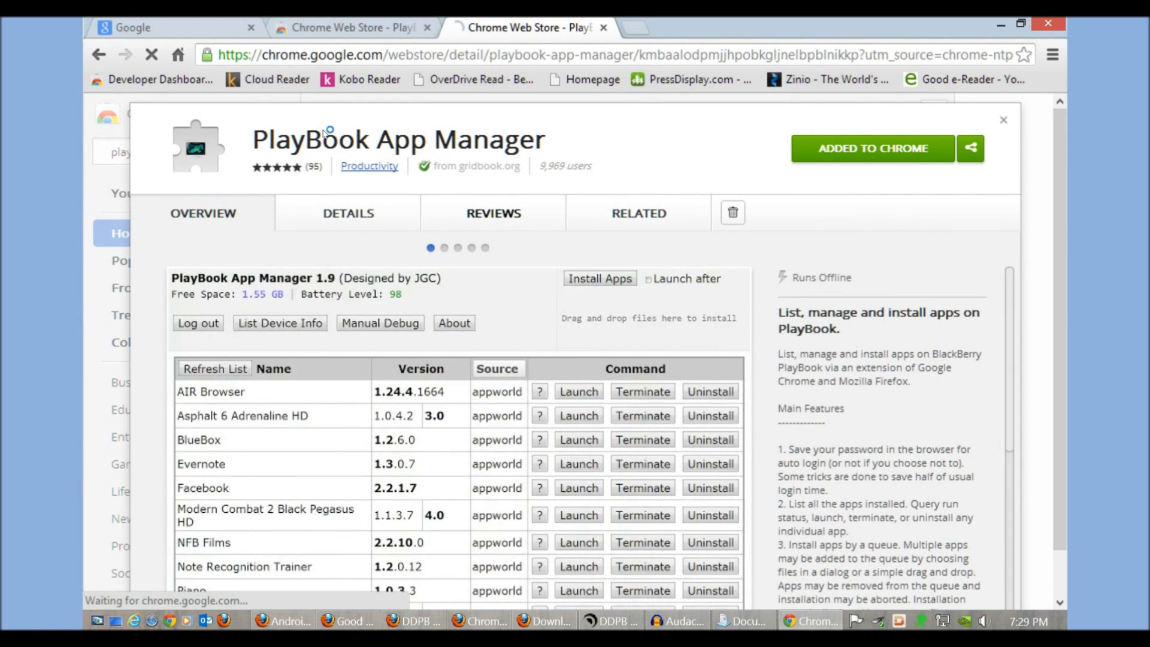
{"action": "scroll", "coordinate": [301, 251], "scroll_direction": "down", "scroll_amount": 1}
{"action": "scroll", "coordinate": [300, 252], "scroll_direction": "up", "scroll_amount": 1}
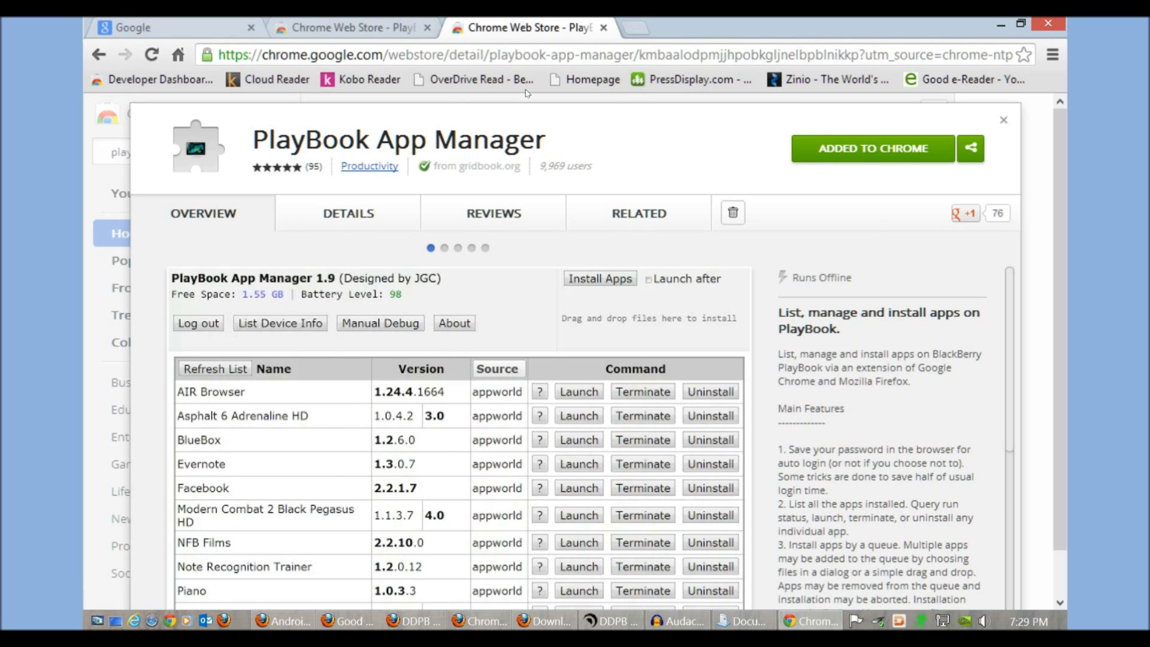
{"action": "left_click", "coordinate": [322, 27]}
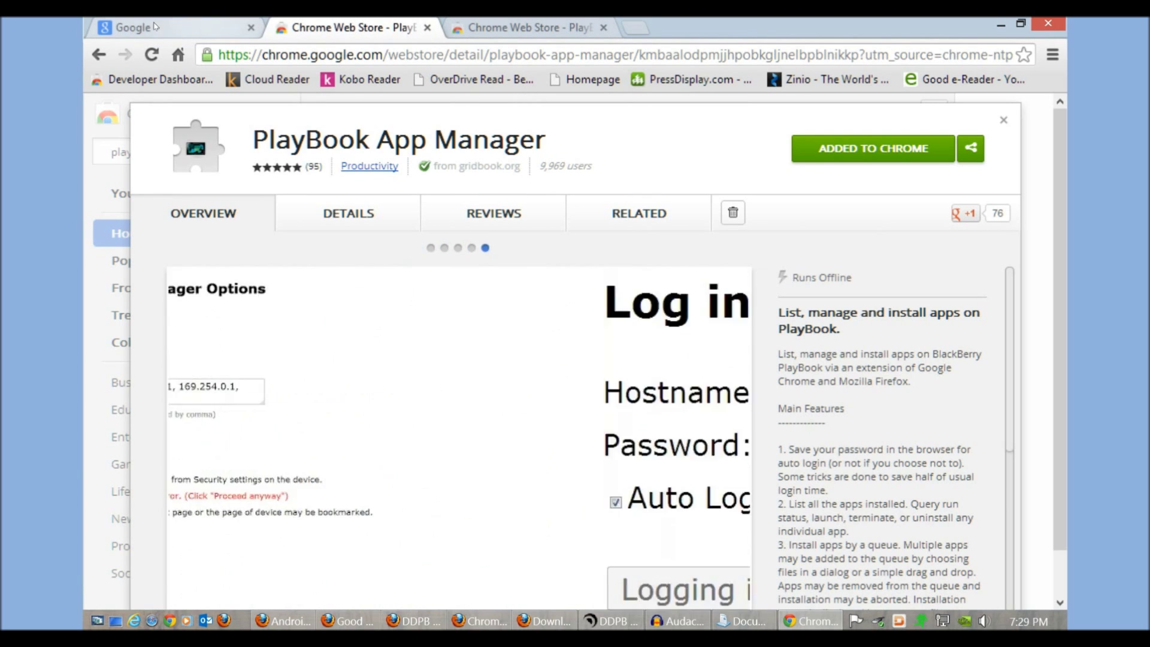
{"action": "left_click", "coordinate": [211, 27]}
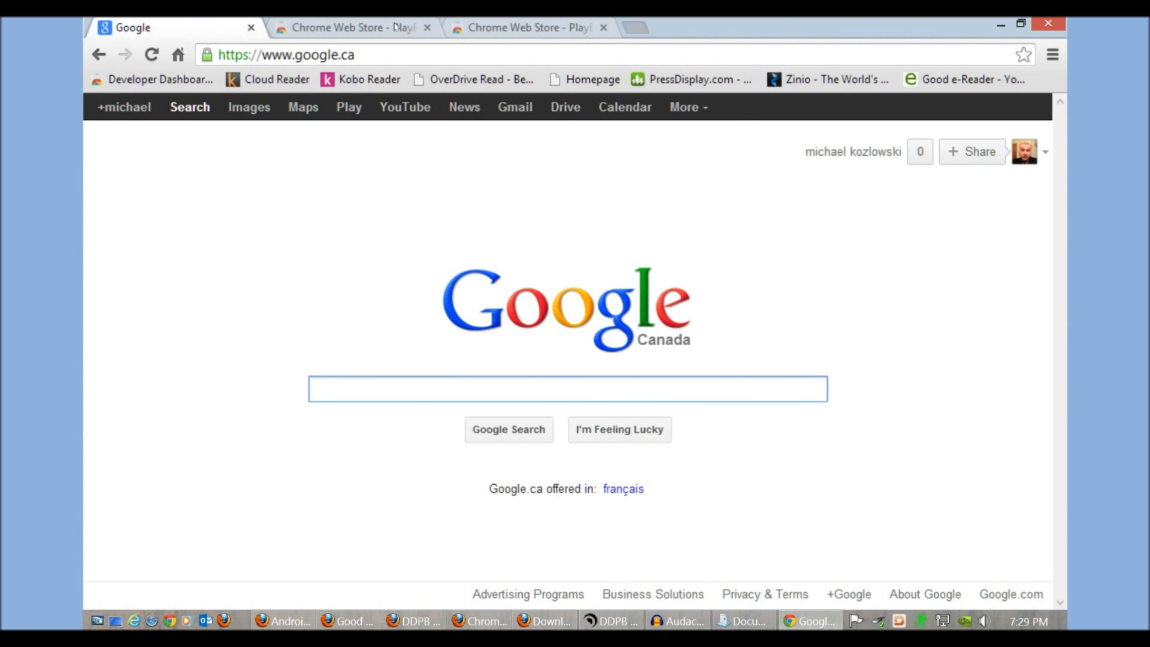
{"action": "left_click", "coordinate": [635, 28]}
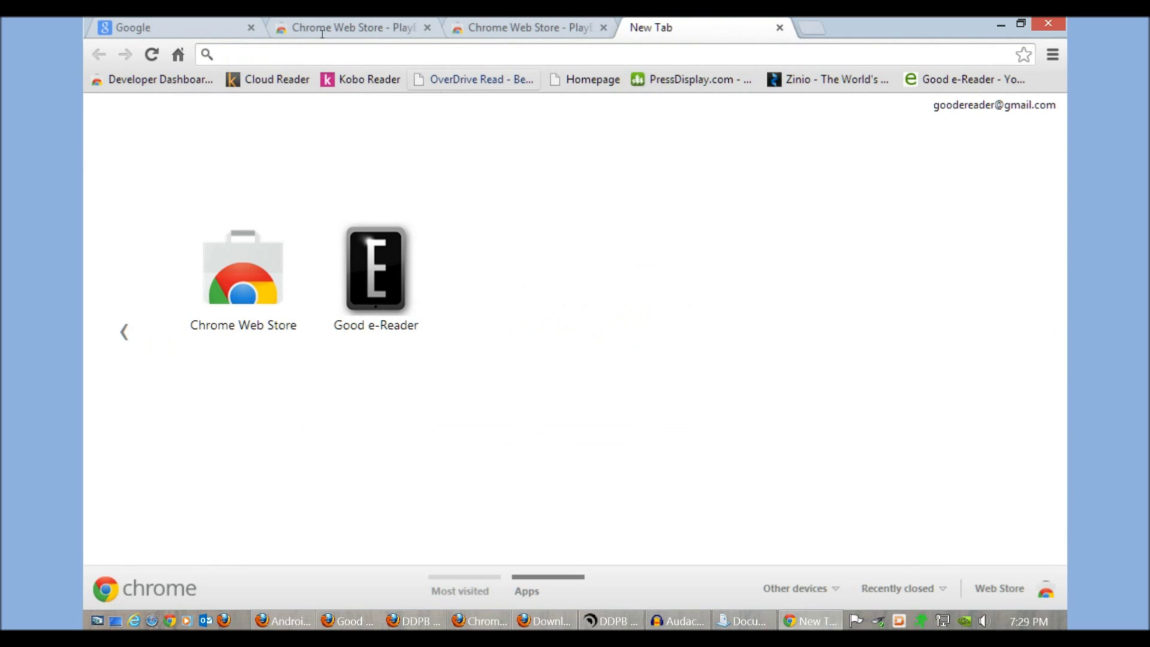
{"action": "left_click", "coordinate": [779, 28]}
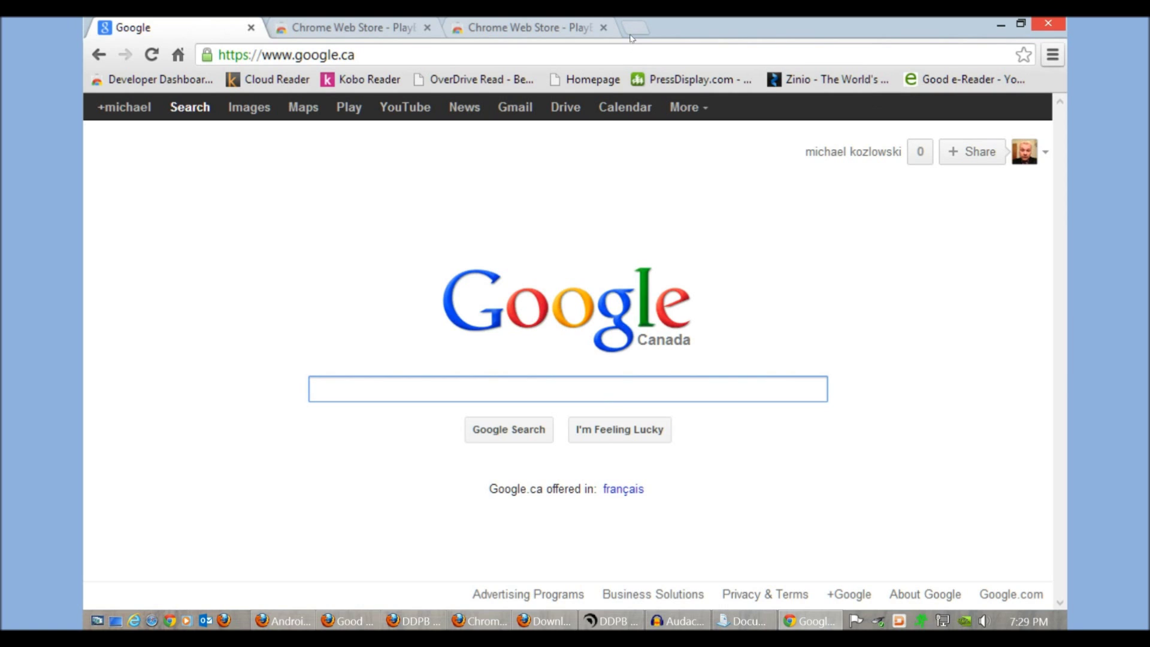
- Go through Chrome's settings to the installed extensions and open the options page of PlayBook App Manager
{"action": "key", "text": "alt+f"}
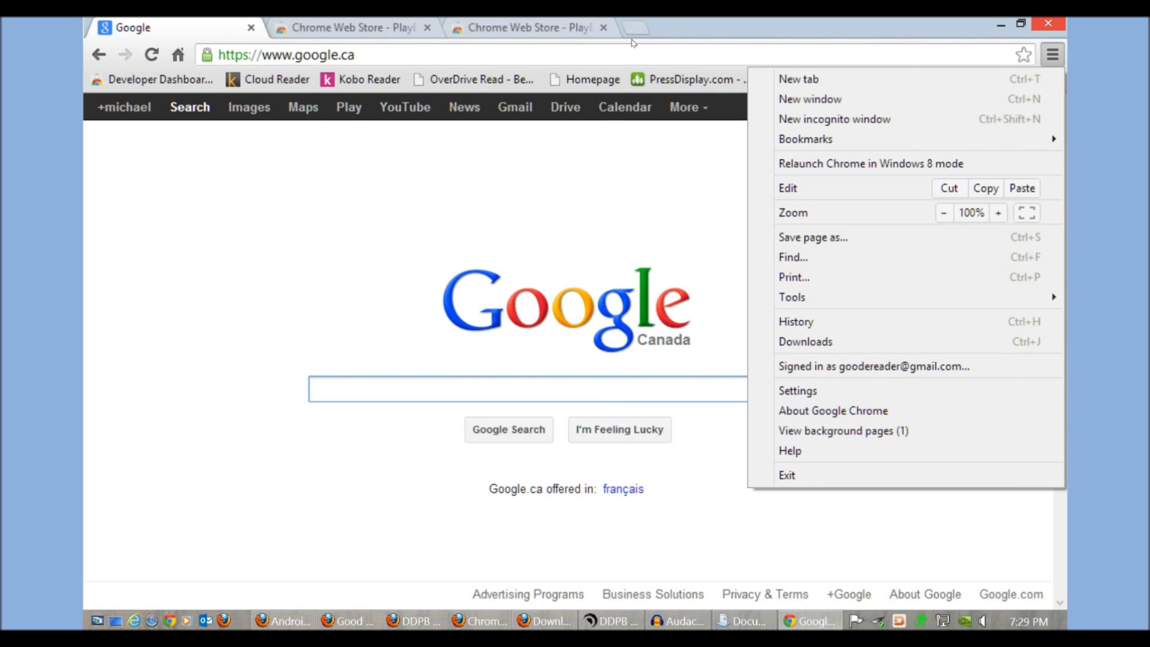
{"action": "key", "text": "Down"}
{"action": "key", "text": "Down"}
{"action": "key", "text": "Down"}
{"action": "key", "text": "Down"}
{"action": "key", "text": "Down"}
{"action": "key", "text": "Down"}
{"action": "key", "text": "Down"}
{"action": "key", "text": "Down"}
{"action": "key", "text": "Down"}
{"action": "key", "text": "Down"}
{"action": "key", "text": "Down"}
{"action": "key", "text": "Down"}
{"action": "key", "text": "Down"}
{"action": "key", "text": "Down"}
{"action": "key", "text": "Down"}
{"action": "key", "text": "Down"}
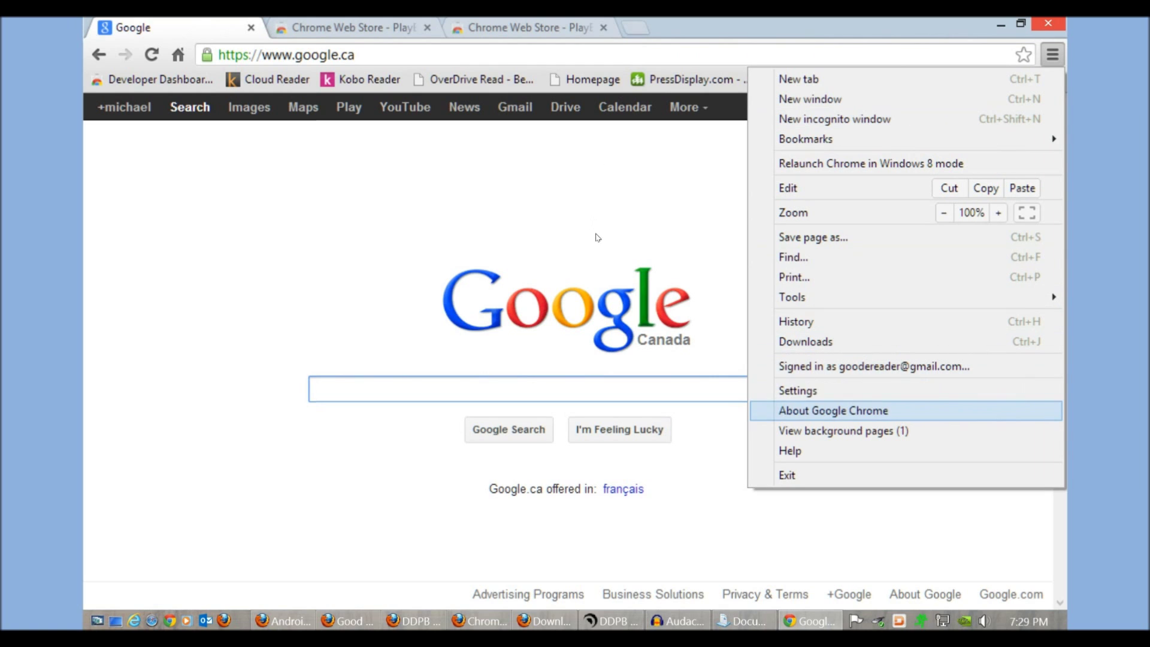
{"action": "key", "text": "Up"}
{"action": "key", "text": "Return"}
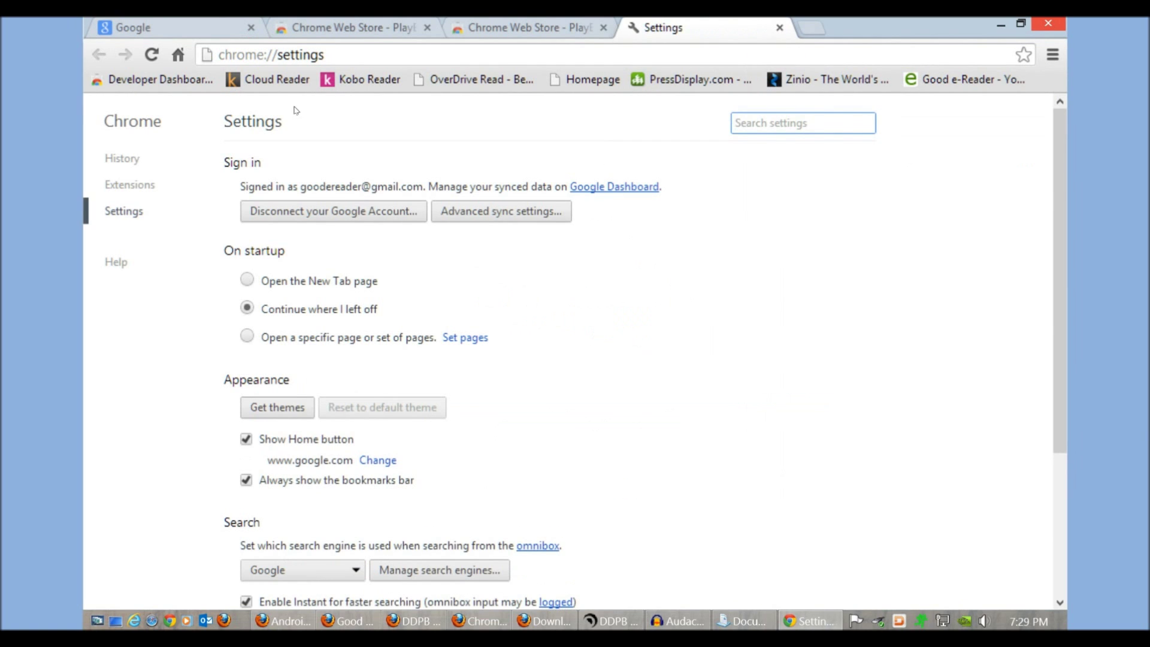
{"action": "left_click", "coordinate": [129, 185]}
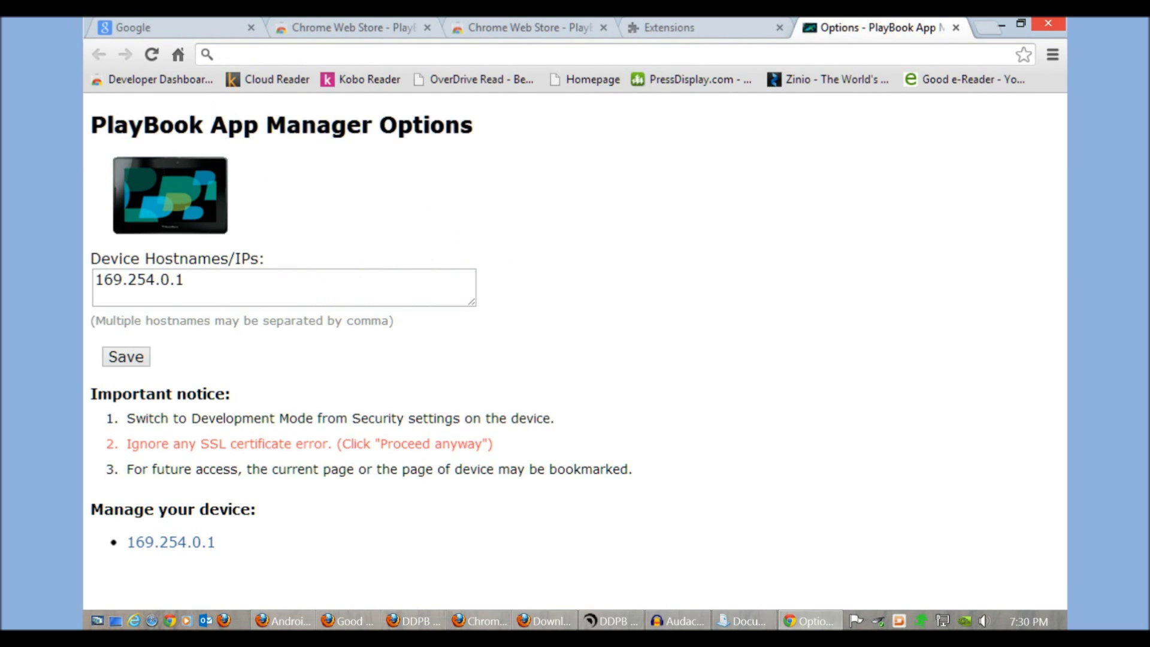
- Compare the device IP in the PlayBook App Manager options with the PlayBook IP address in DDPB Installer, and return to Chrome
{"action": "left_click_drag", "start_coordinate": [186, 279], "coordinate": [84, 167]}
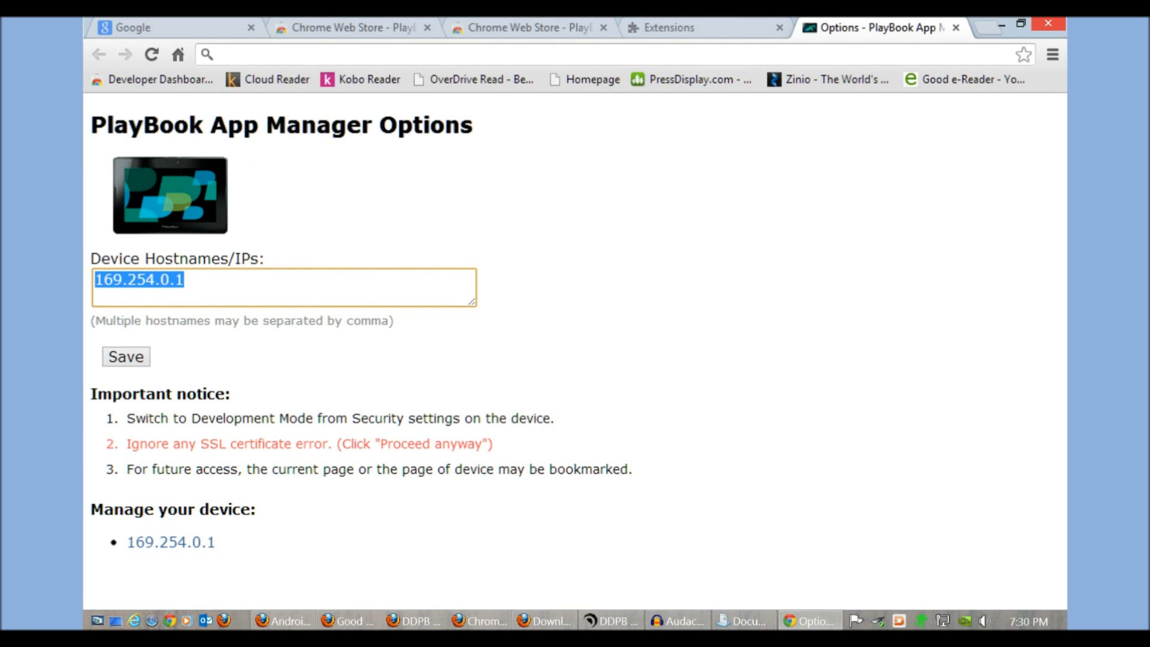
{"action": "key", "text": "alt+Tab"}
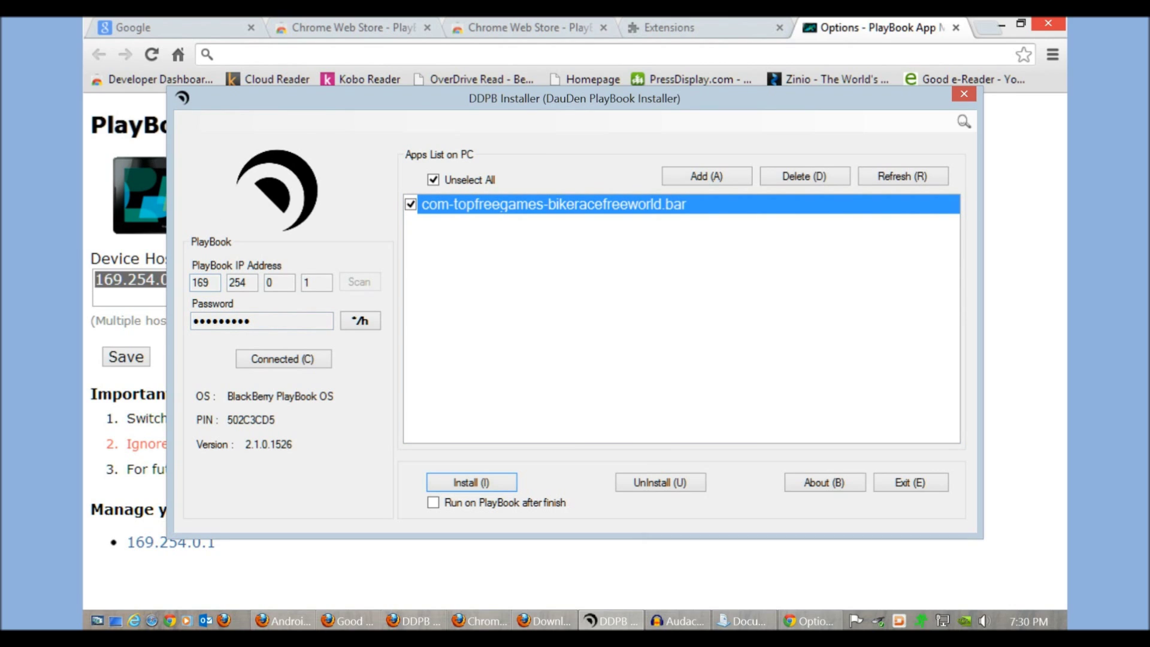
{"action": "left_click_drag", "start_coordinate": [210, 283], "coordinate": [197, 282]}
{"action": "left_click_drag", "start_coordinate": [314, 282], "coordinate": [302, 282]}
{"action": "left_click", "coordinate": [113, 160]}
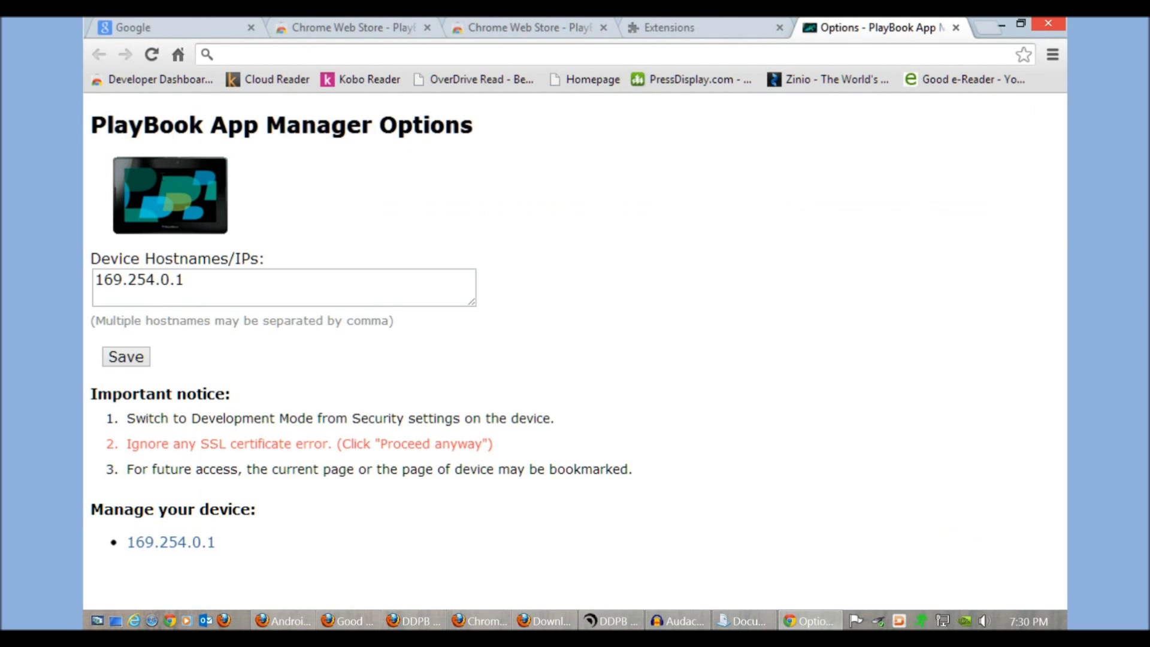
- Save 169.254.0.1 as the device hostname in the PlayBook App Manager options
{"action": "left_click", "coordinate": [185, 280]}
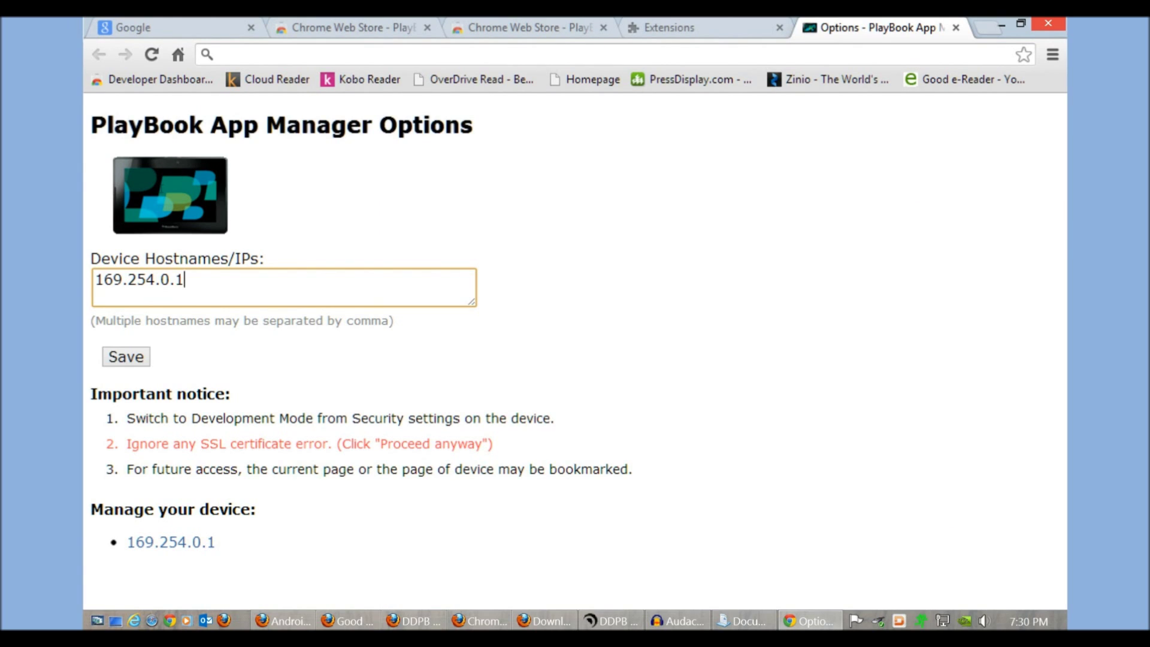
{"action": "key", "text": "Tab"}
{"action": "key", "text": "Return"}
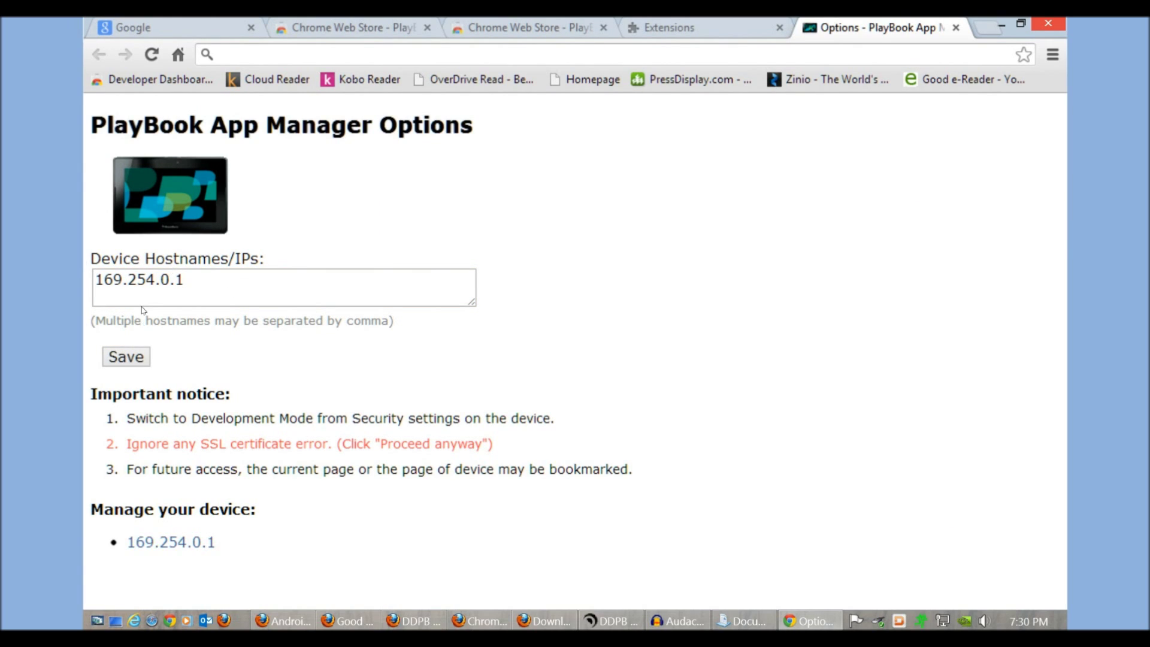
- Open the management page of device 169.254.0.1 and proceed past the untrusted certificate warning
{"action": "key", "text": "Tab"}
{"action": "key", "text": "Return"}
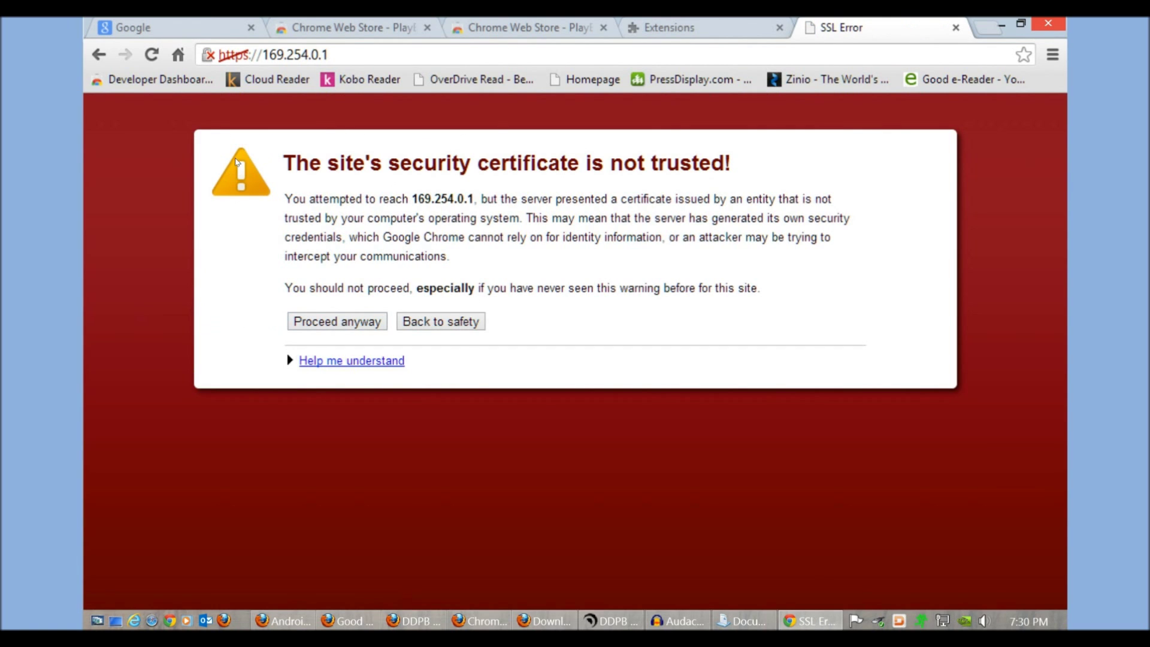
{"action": "left_click_drag", "start_coordinate": [329, 54], "coordinate": [231, 55]}
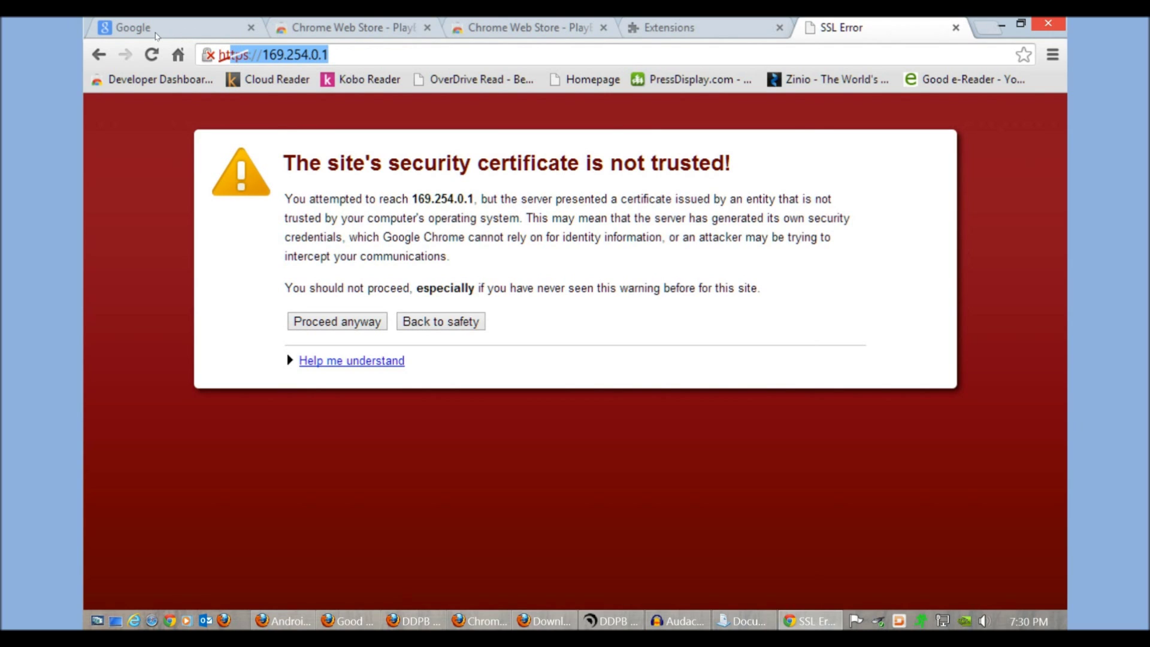
{"action": "left_click_drag", "start_coordinate": [329, 55], "coordinate": [97, 40]}
{"action": "left_click", "coordinate": [337, 322]}
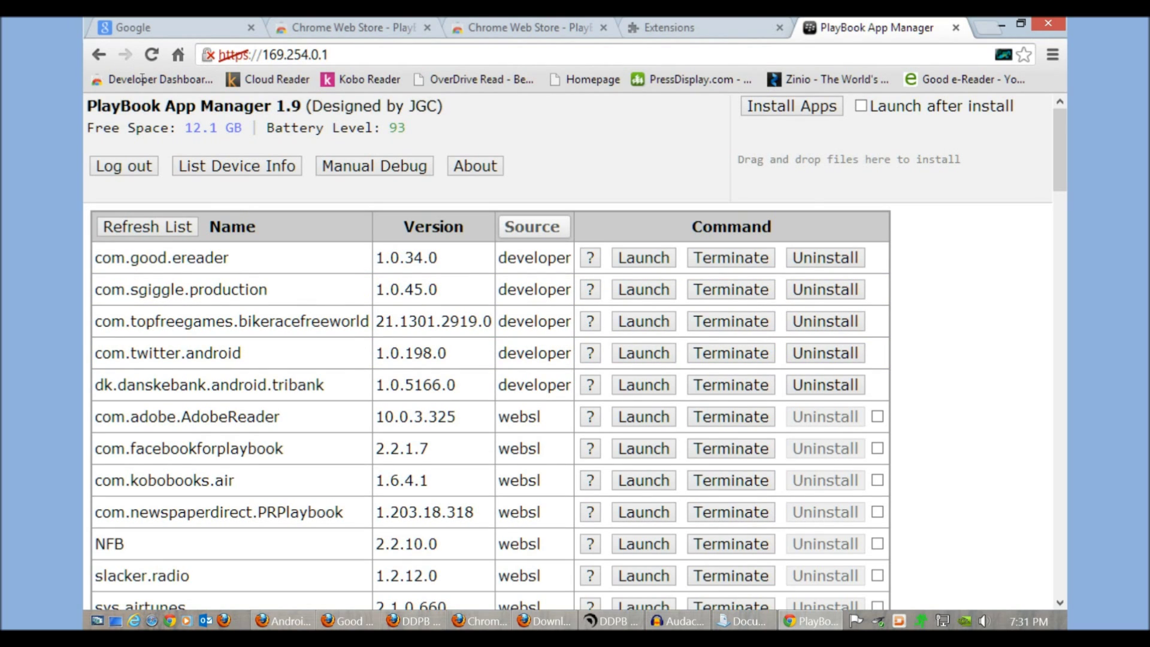
- Examine the PlayBook's battery level and look through the list of apps installed on the device
{"action": "left_click_drag", "start_coordinate": [142, 78], "coordinate": [267, 77]}
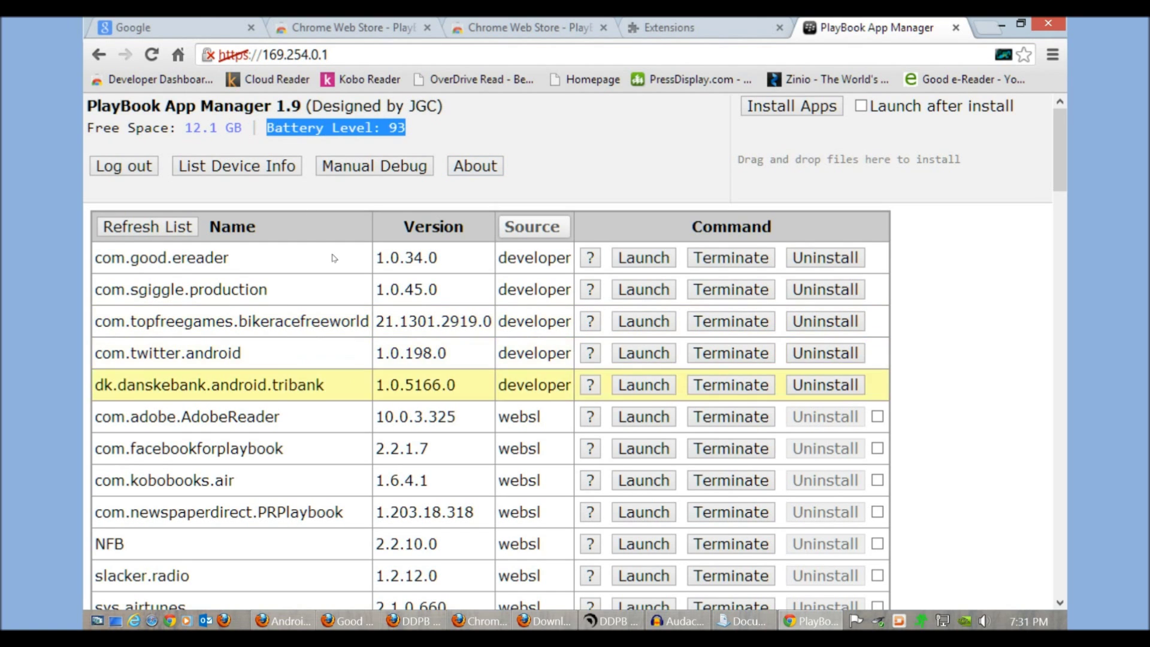
{"action": "scroll", "coordinate": [334, 258], "scroll_direction": "down", "scroll_amount": 20}
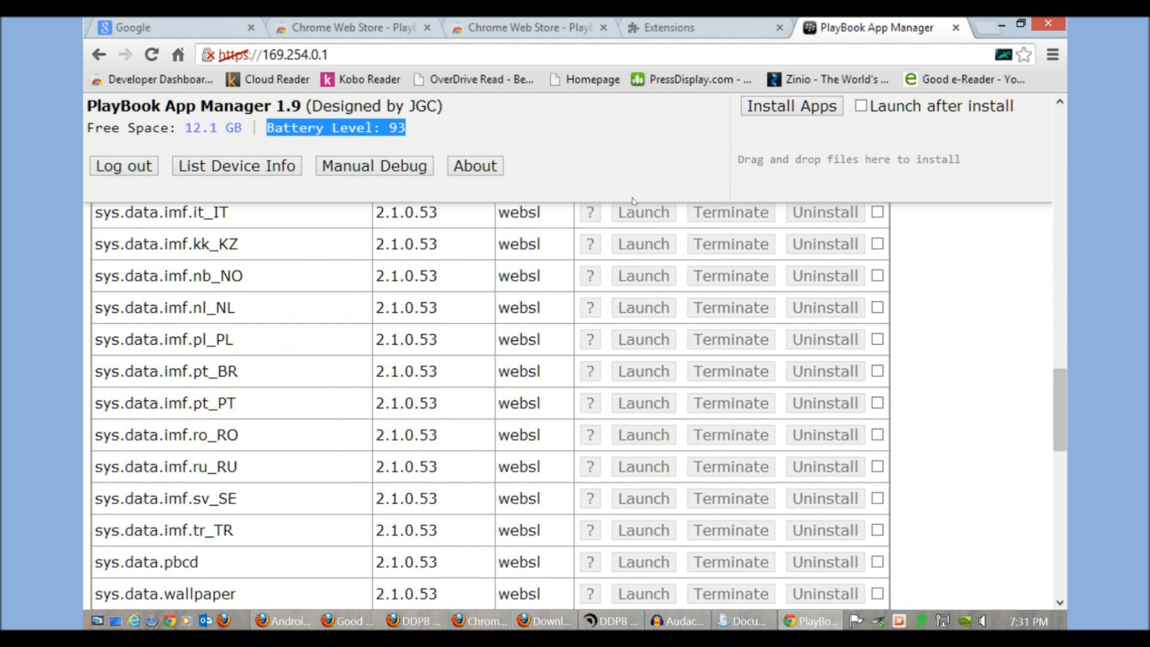
{"action": "scroll", "coordinate": [634, 269], "scroll_direction": "down", "scroll_amount": 15}
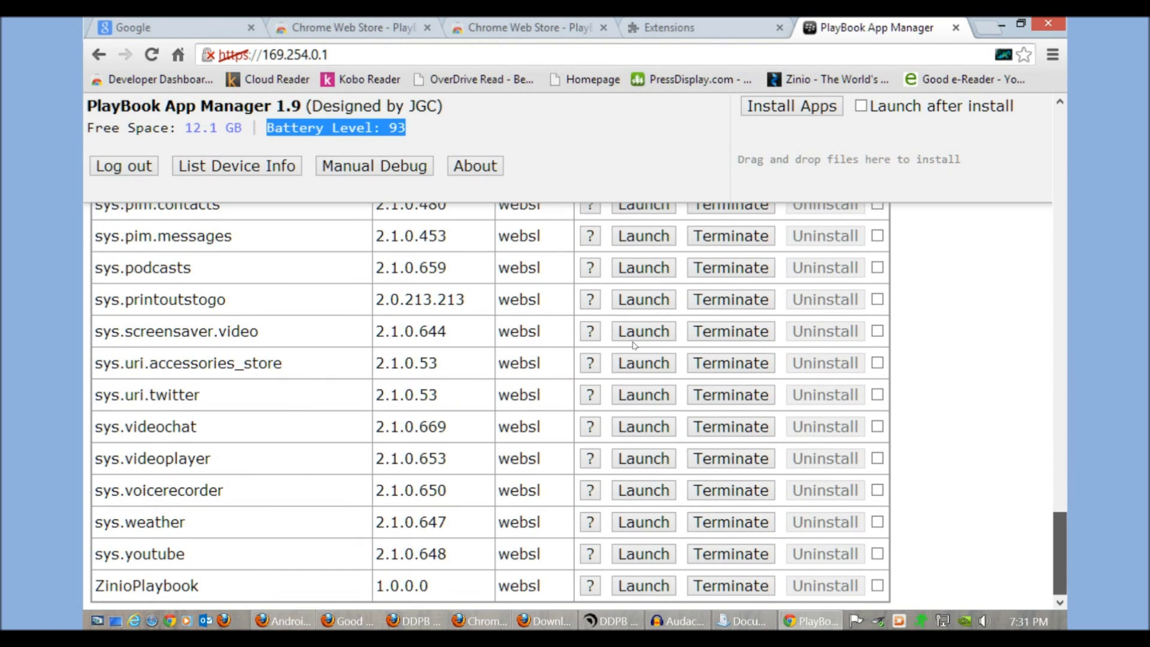
{"action": "scroll", "coordinate": [240, 509], "scroll_direction": "up", "scroll_amount": 3}
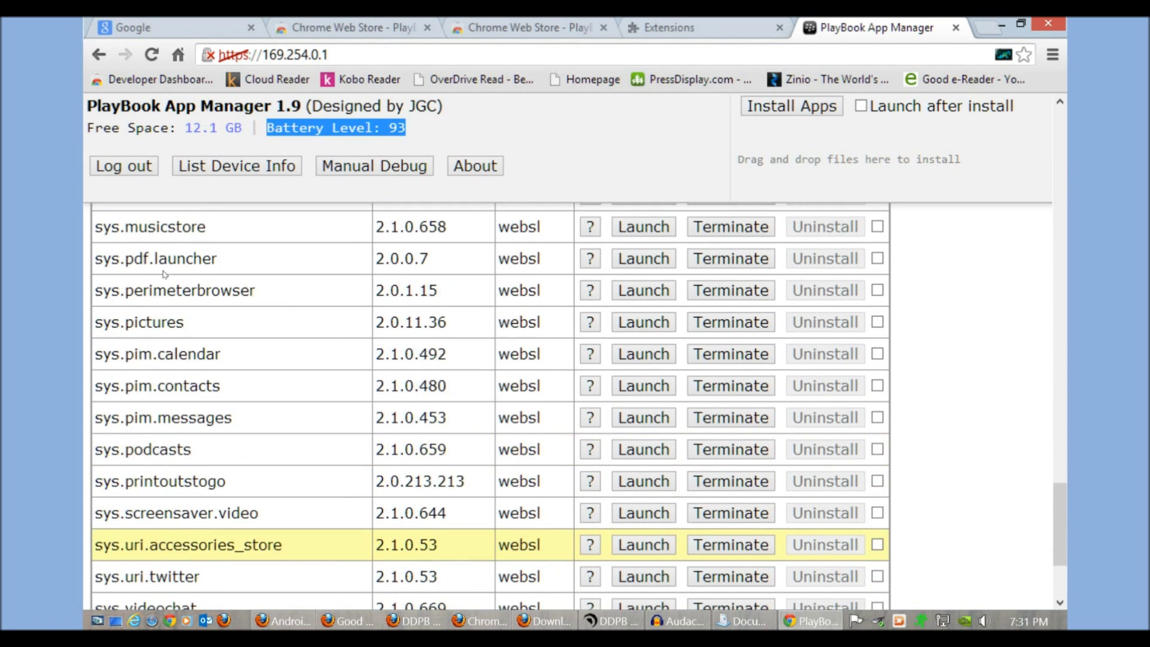
{"action": "scroll", "coordinate": [158, 224], "scroll_direction": "up", "scroll_amount": 20}
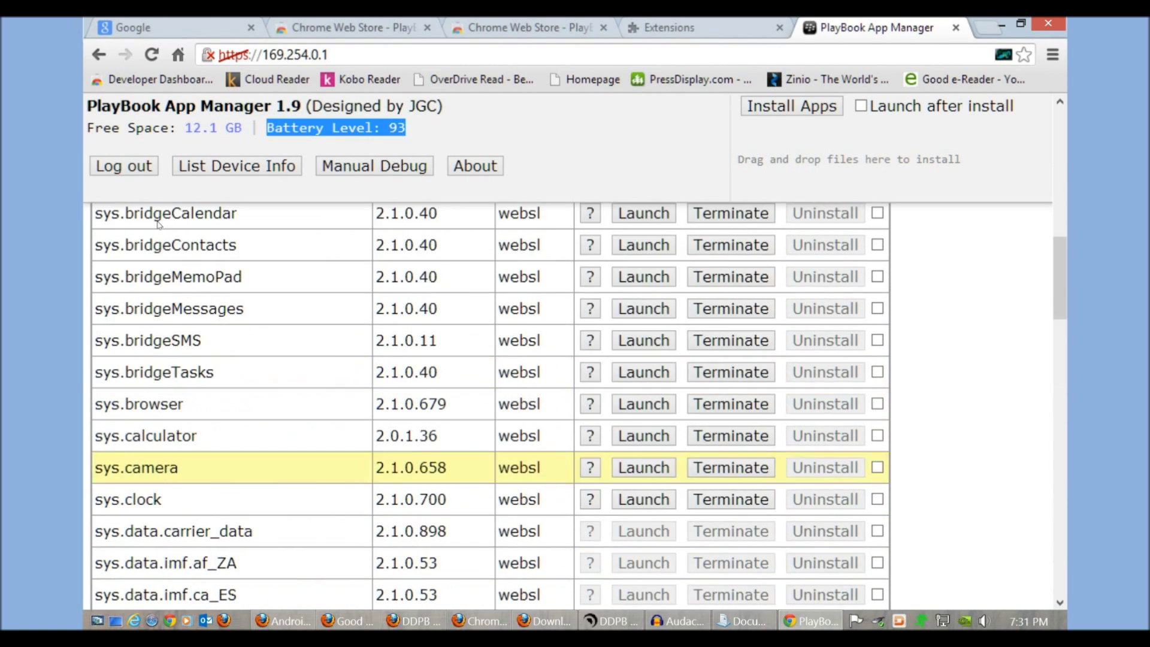
- Check the Bike Race BAR file in DDPB Installer, return to Chrome, and uninstall com.topfreegames.bikeracefreeworld from the PlayBook
{"action": "scroll", "coordinate": [159, 225], "scroll_direction": "up", "scroll_amount": 15}
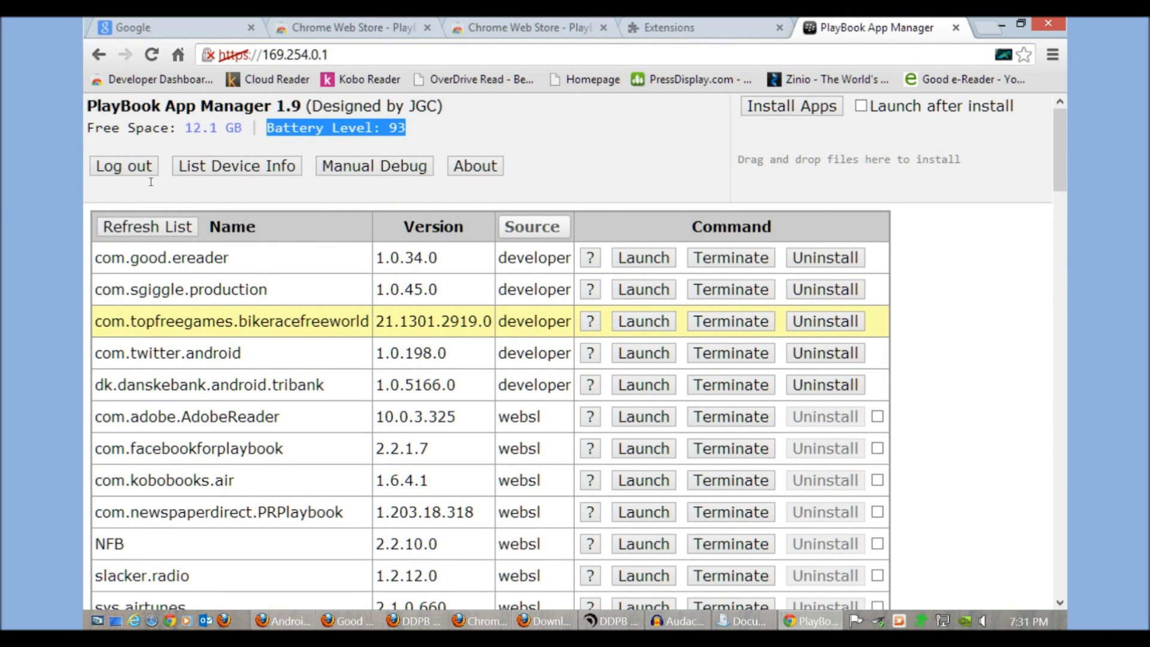
{"action": "left_click", "coordinate": [125, 184]}
{"action": "left_click_drag", "start_coordinate": [131, 321], "coordinate": [342, 321]}
{"action": "left_click", "coordinate": [610, 621]}
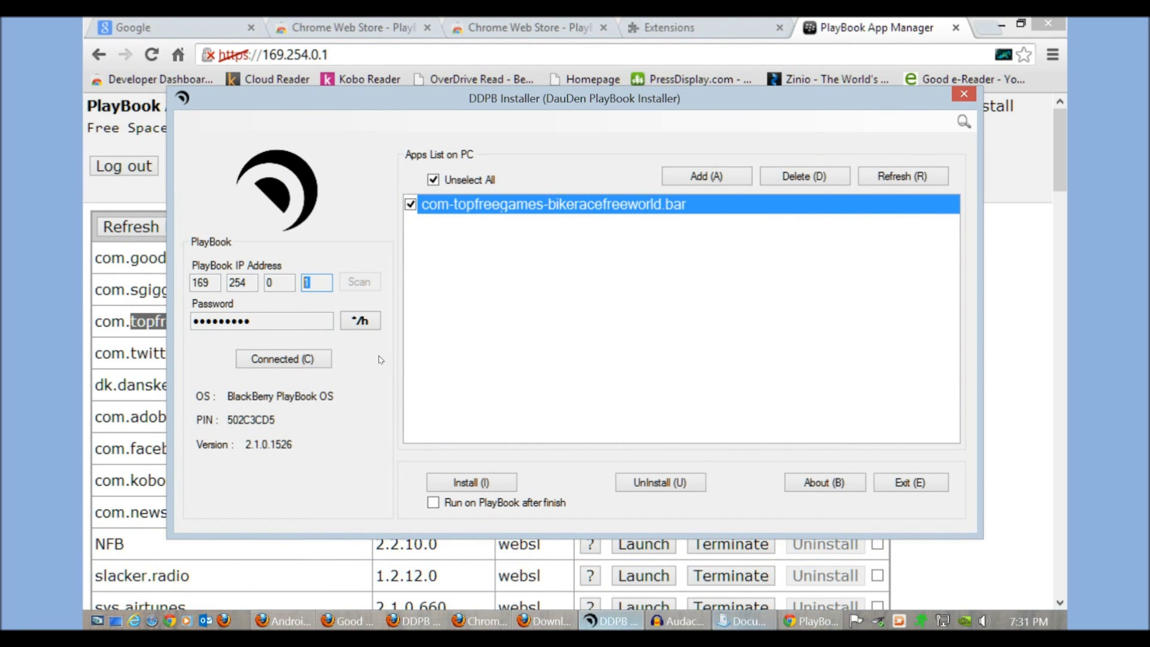
{"action": "key", "text": "alt+Tab"}
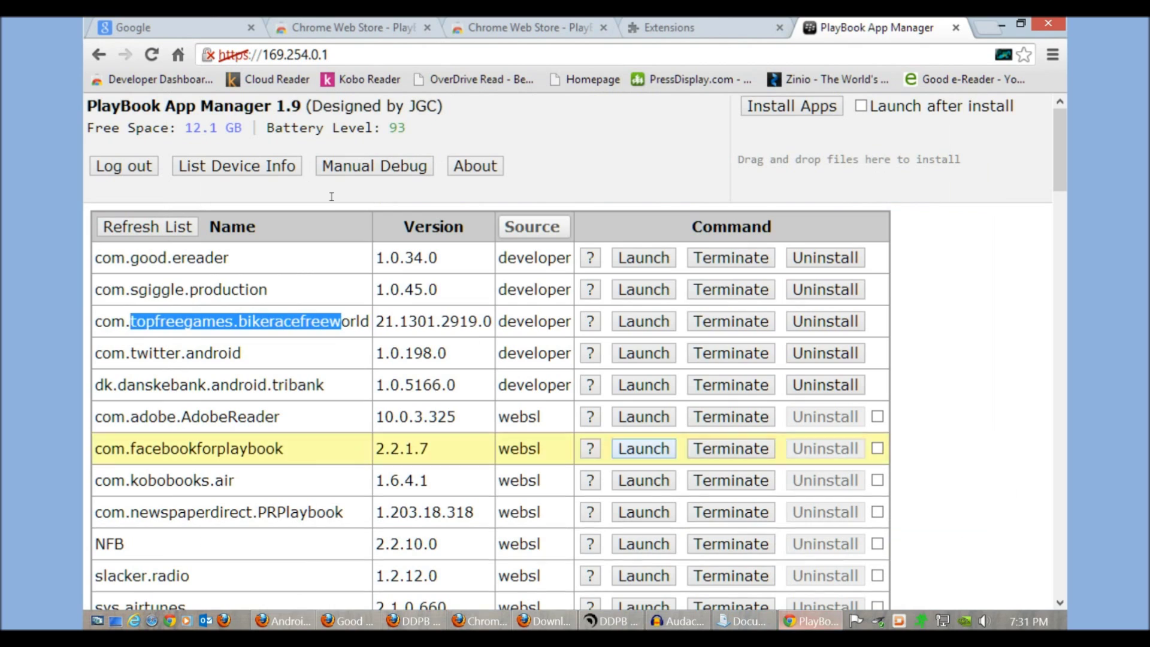
{"action": "left_click", "coordinate": [509, 191]}
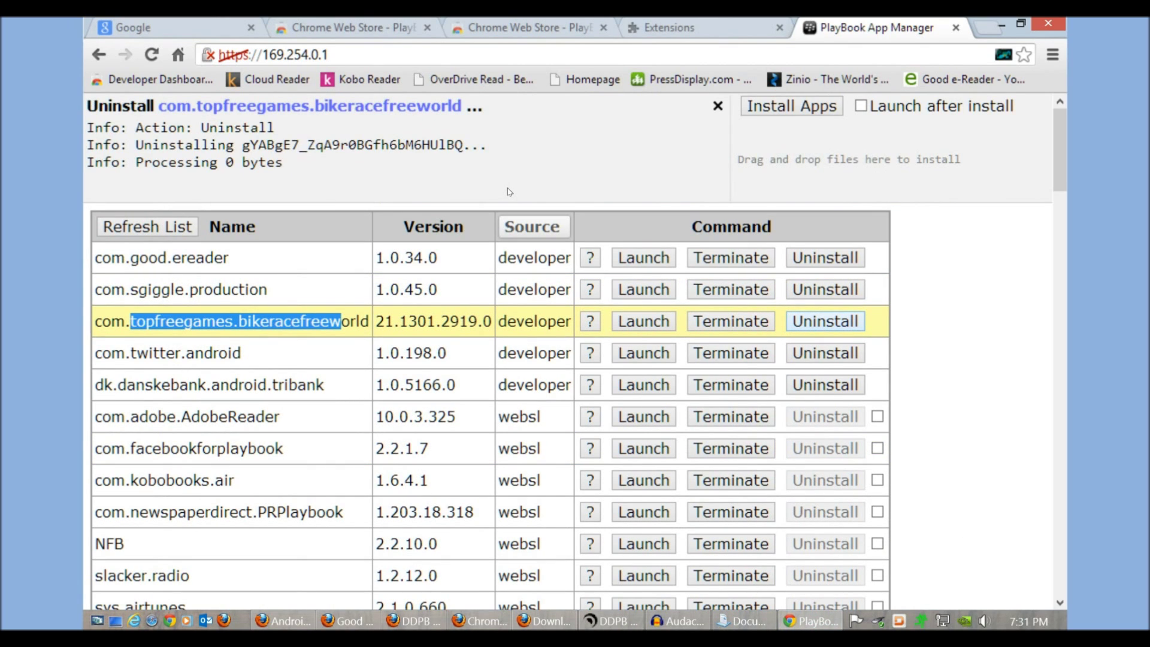
- Install com-topfreegames-bikeracefreeworld.bar and Mobilbank_3.0[1].bar together from the Desktop folder onto the PlayBook
{"action": "key", "text": "shift+Tab"}
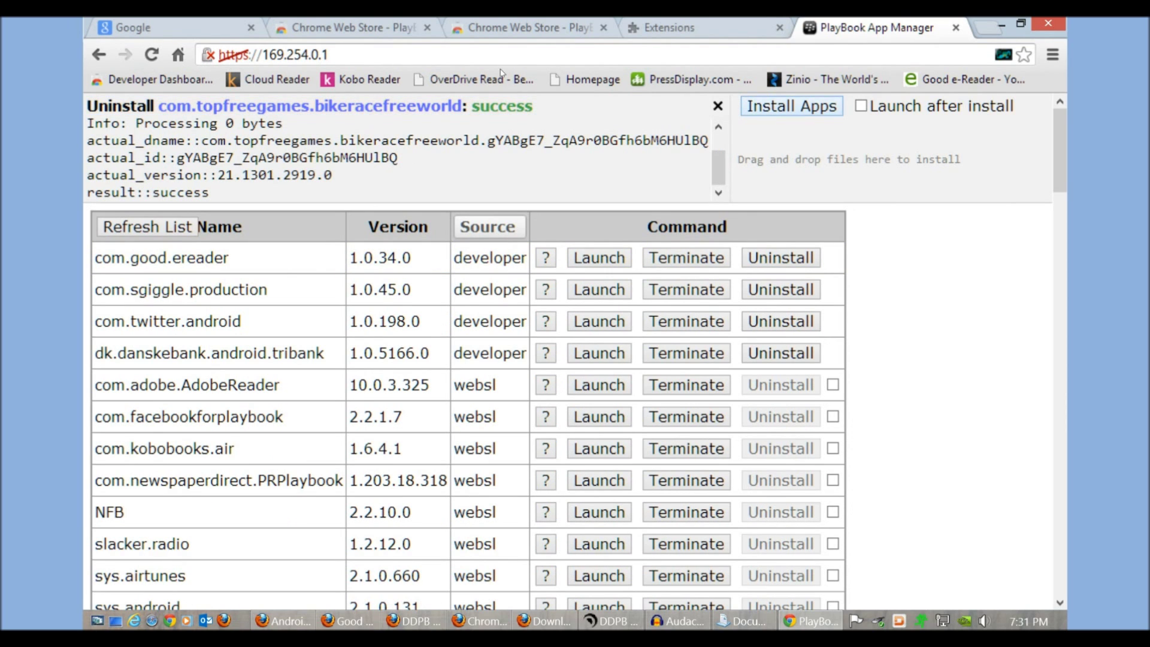
{"action": "key", "text": "Return"}
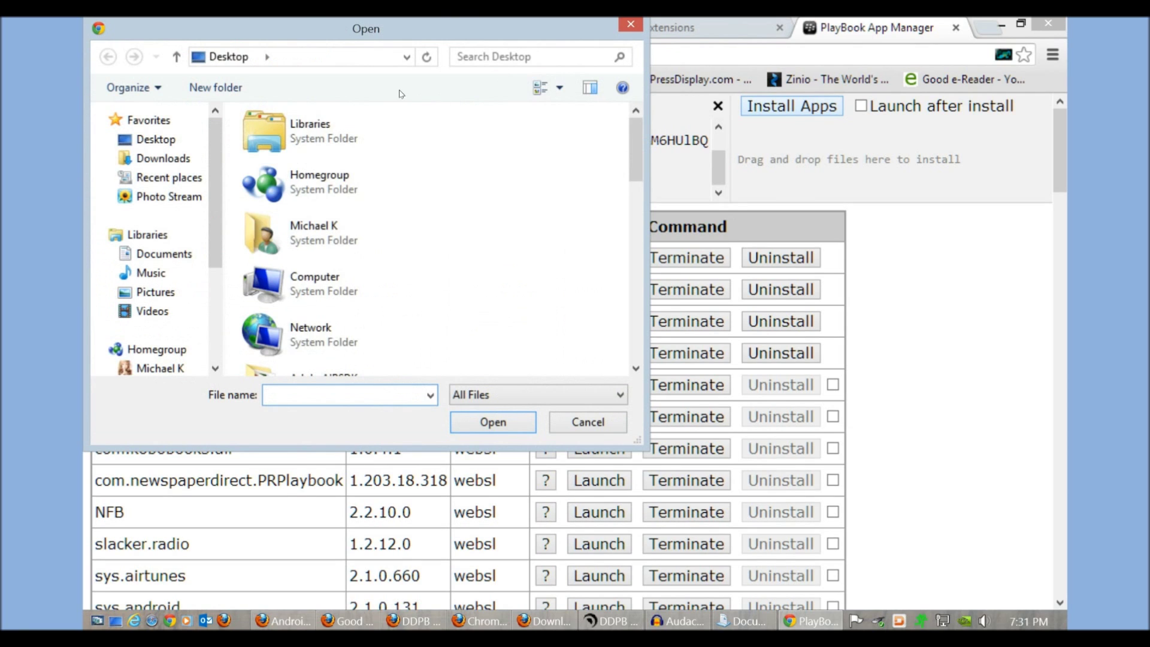
{"action": "scroll", "coordinate": [381, 175], "scroll_direction": "down", "scroll_amount": 5}
{"action": "scroll", "coordinate": [382, 175], "scroll_direction": "down", "scroll_amount": 5}
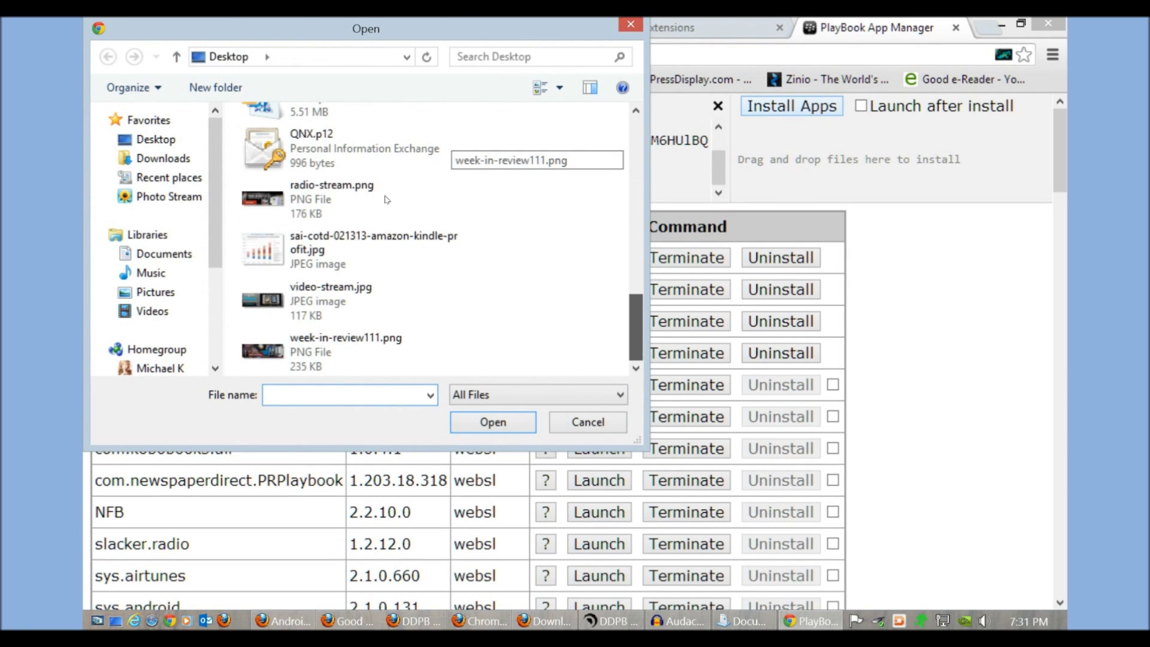
{"action": "scroll", "coordinate": [386, 198], "scroll_direction": "up", "scroll_amount": 4}
{"action": "scroll", "coordinate": [243, 162], "scroll_direction": "up", "scroll_amount": 2}
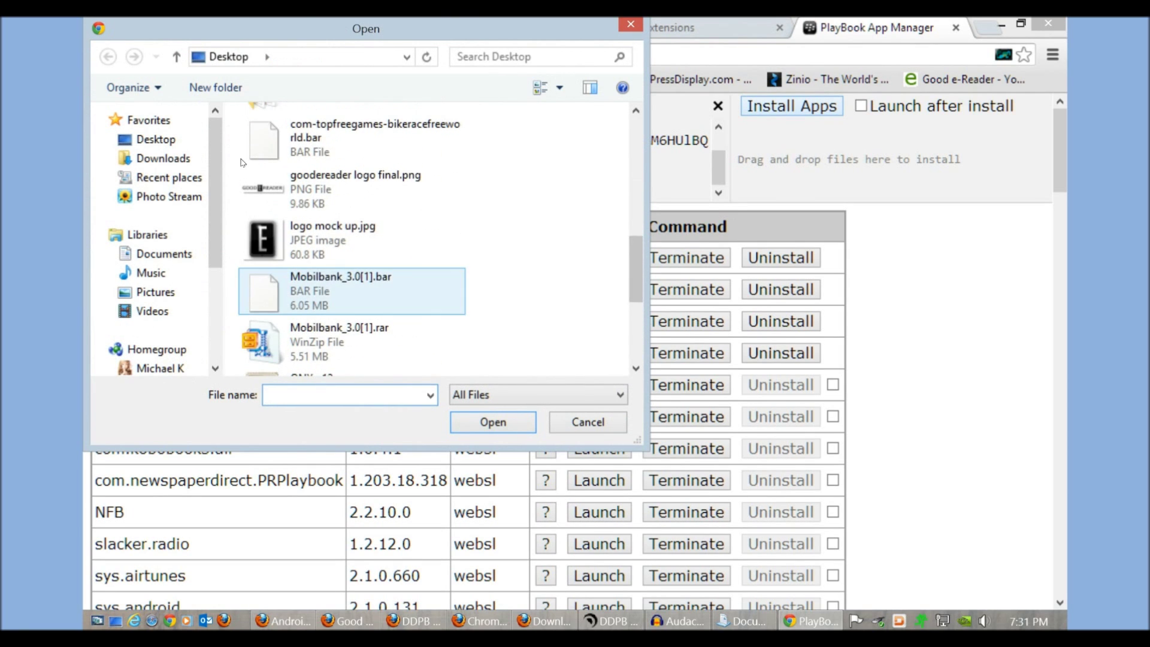
{"action": "left_click", "coordinate": [358, 283]}
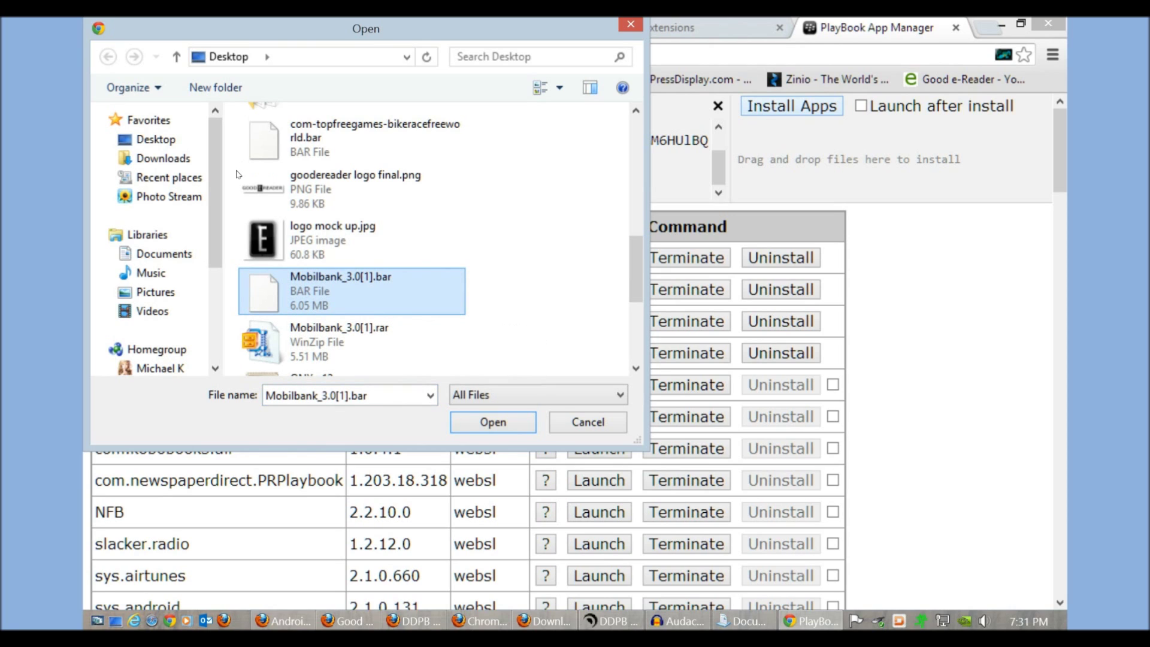
{"action": "left_click", "coordinate": [358, 133], "text": "ctrl"}
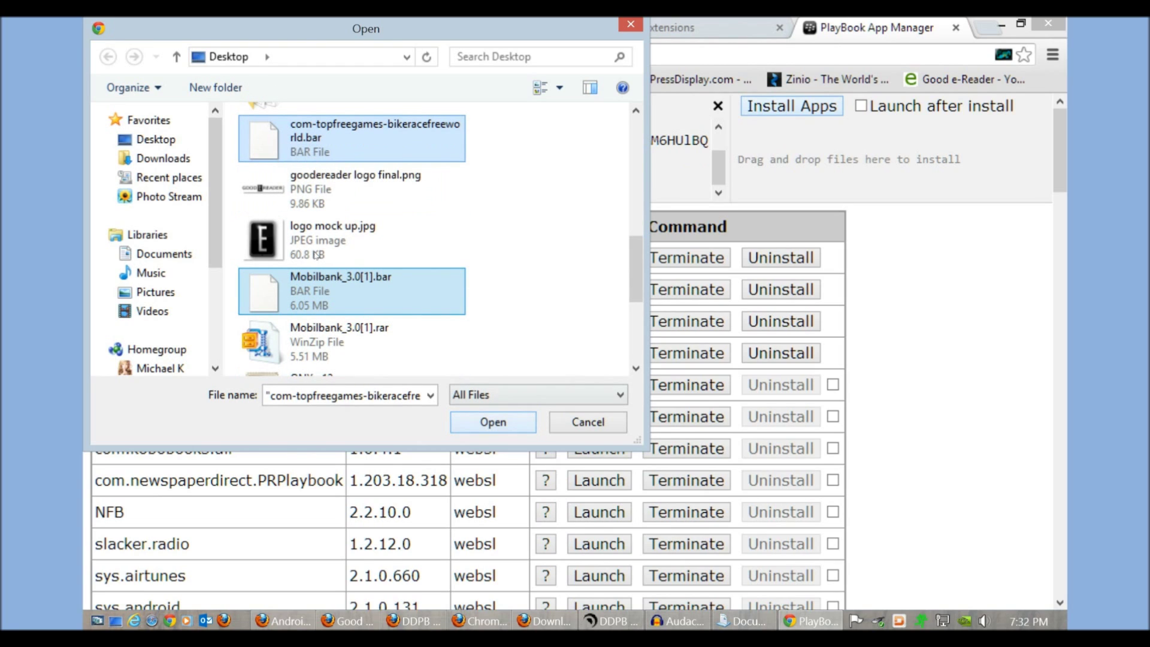
{"action": "key", "text": "Return"}
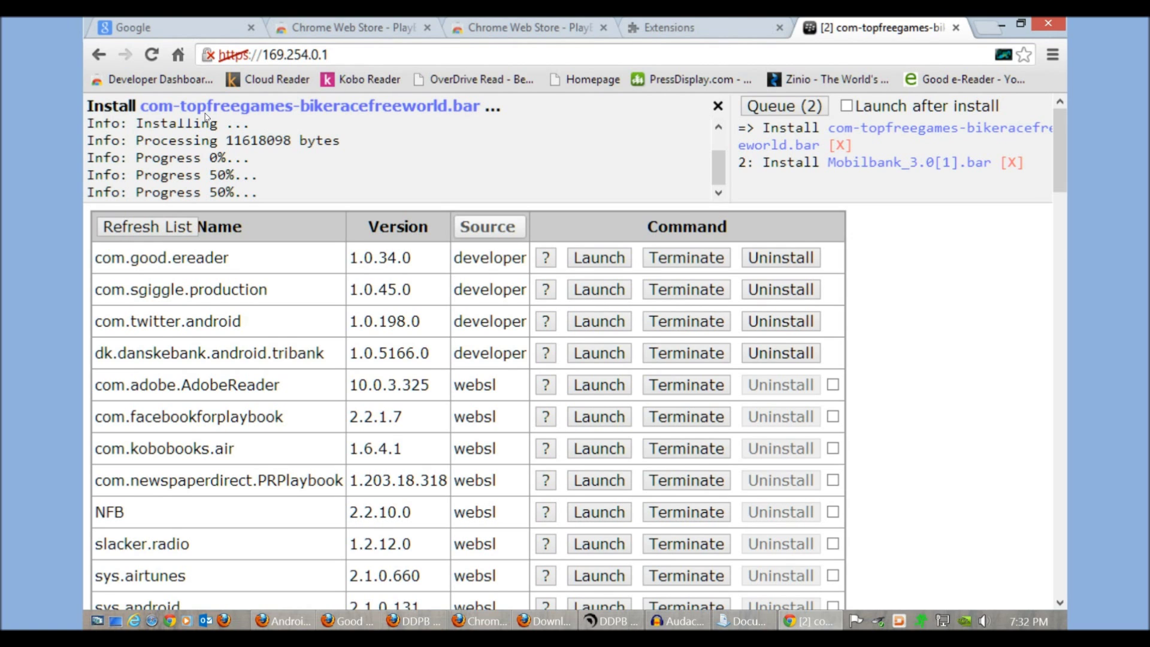
- Follow the progress logs of the two queued BAR installs and look through the device's app list
{"action": "scroll", "coordinate": [274, 113], "scroll_direction": "down", "scroll_amount": 6}
{"action": "scroll", "coordinate": [274, 120], "scroll_direction": "up", "scroll_amount": 7}
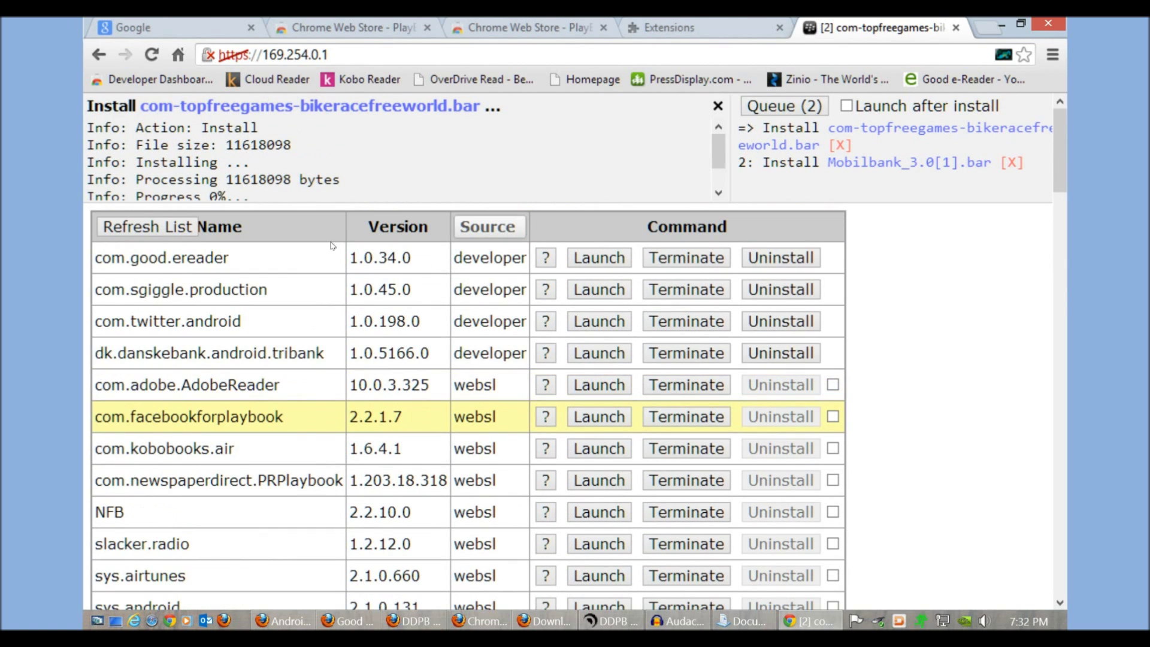
{"action": "scroll", "coordinate": [207, 102], "scroll_direction": "down", "scroll_amount": 3}
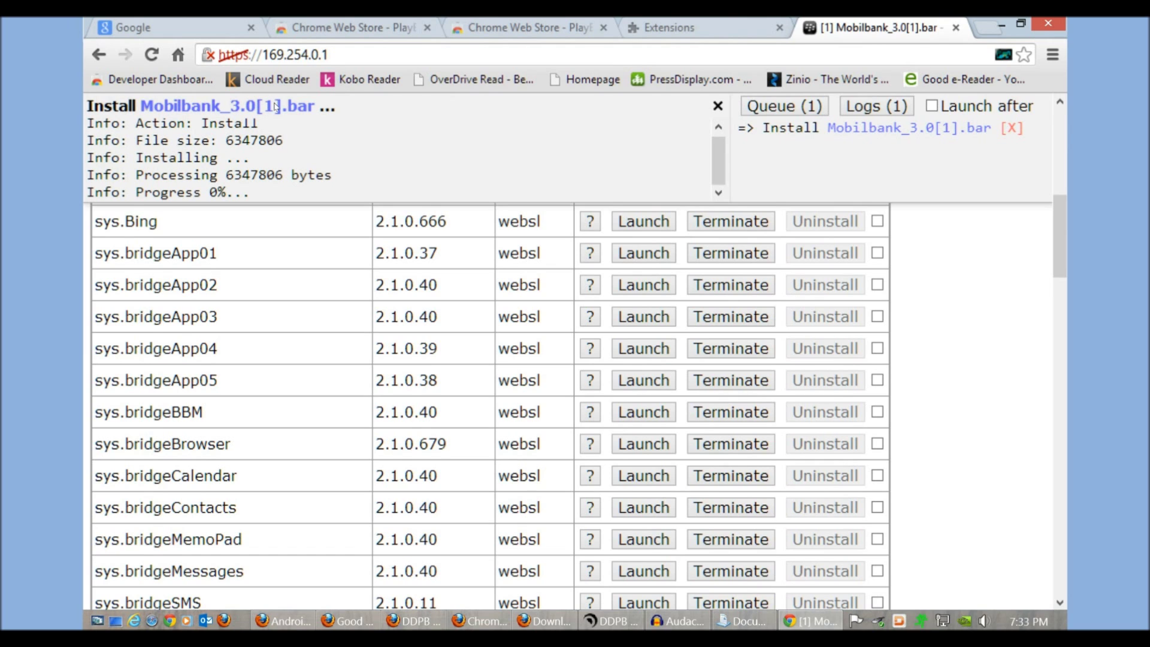
{"action": "scroll", "coordinate": [271, 111], "scroll_direction": "down", "scroll_amount": 1}
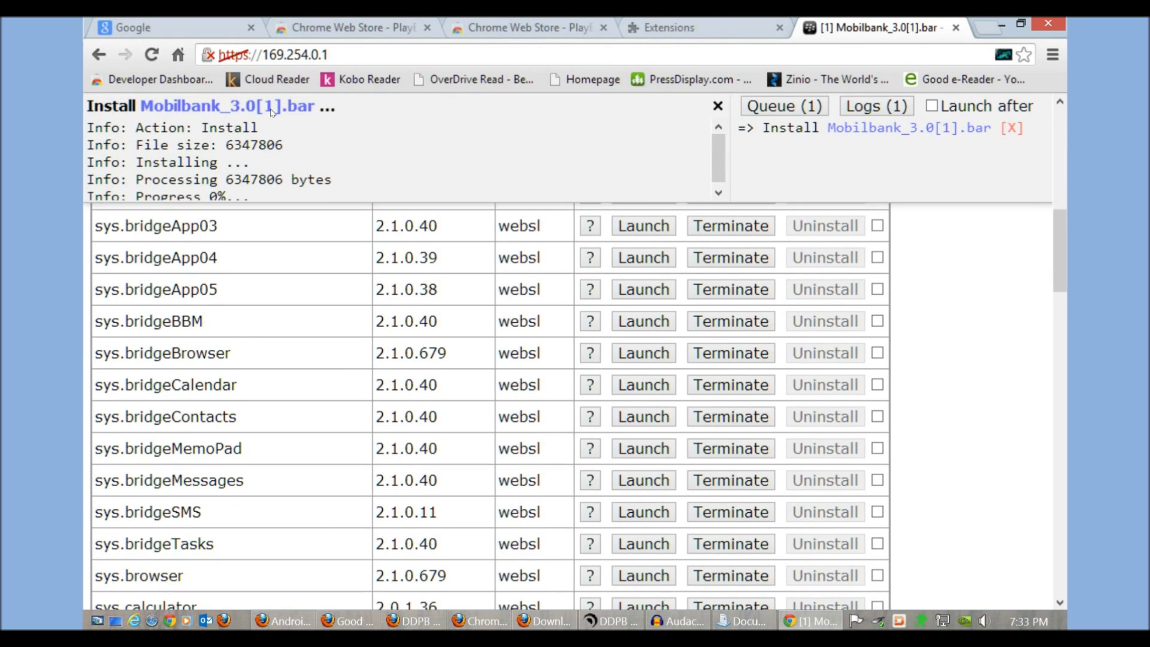
{"action": "scroll", "coordinate": [271, 111], "scroll_direction": "down", "scroll_amount": 1}
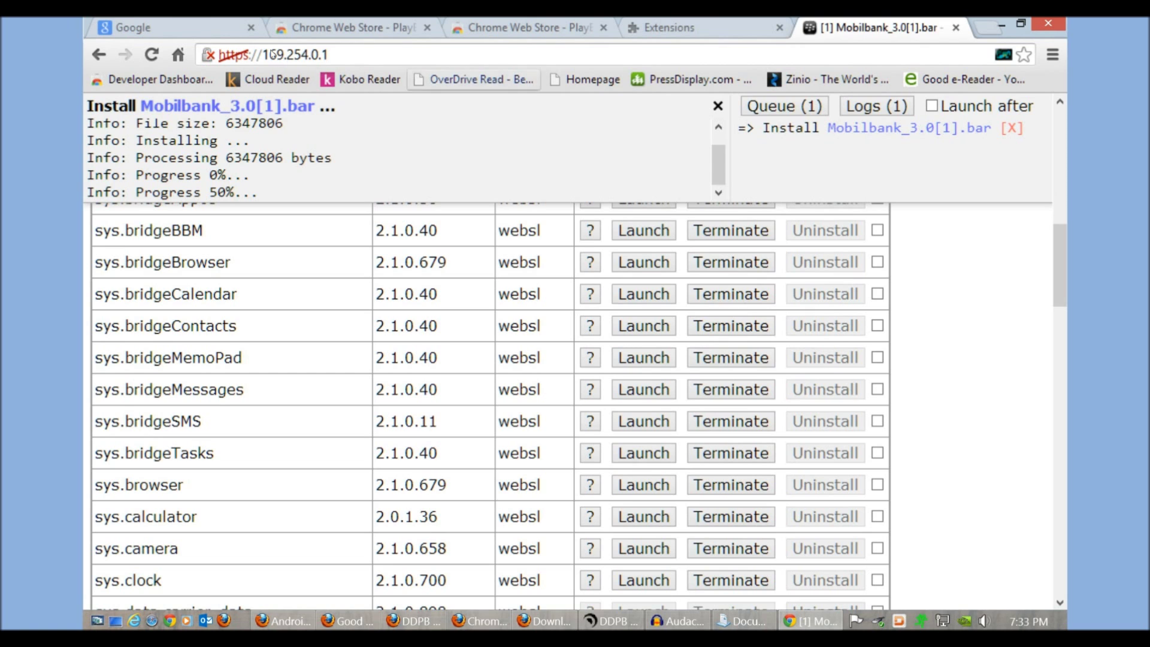
- Search the Chrome Web Store's extensions for "playbook" in a new tab and open the PlayBook App Manager page
{"action": "left_click", "coordinate": [321, 29]}
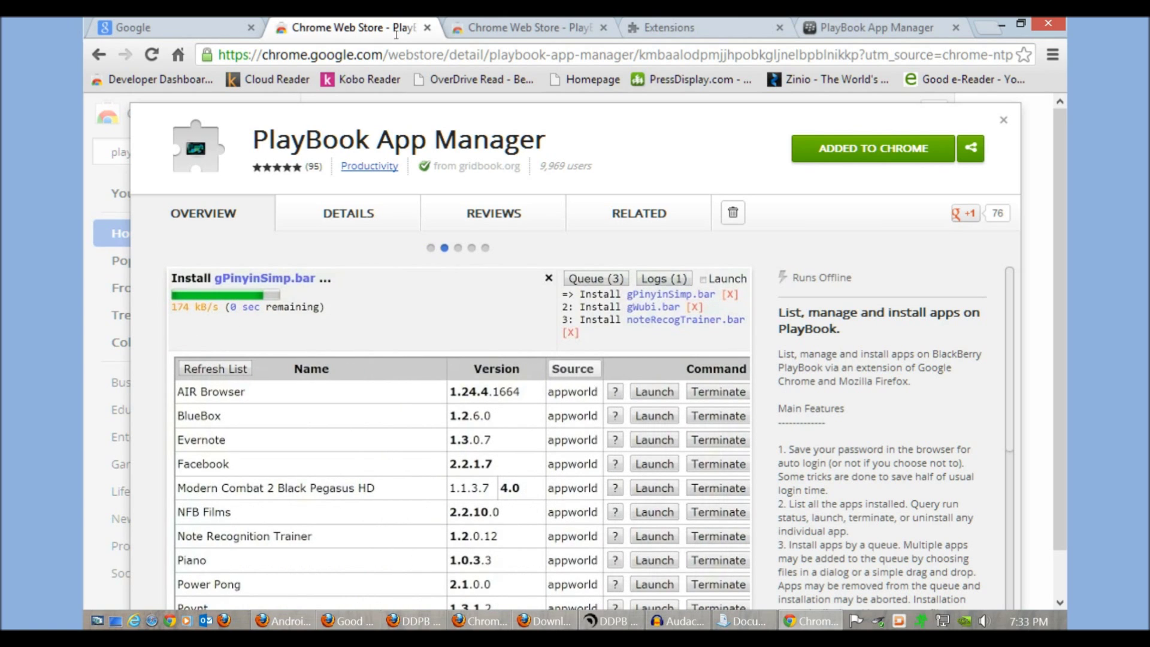
{"action": "key", "text": "ctrl+Tab"}
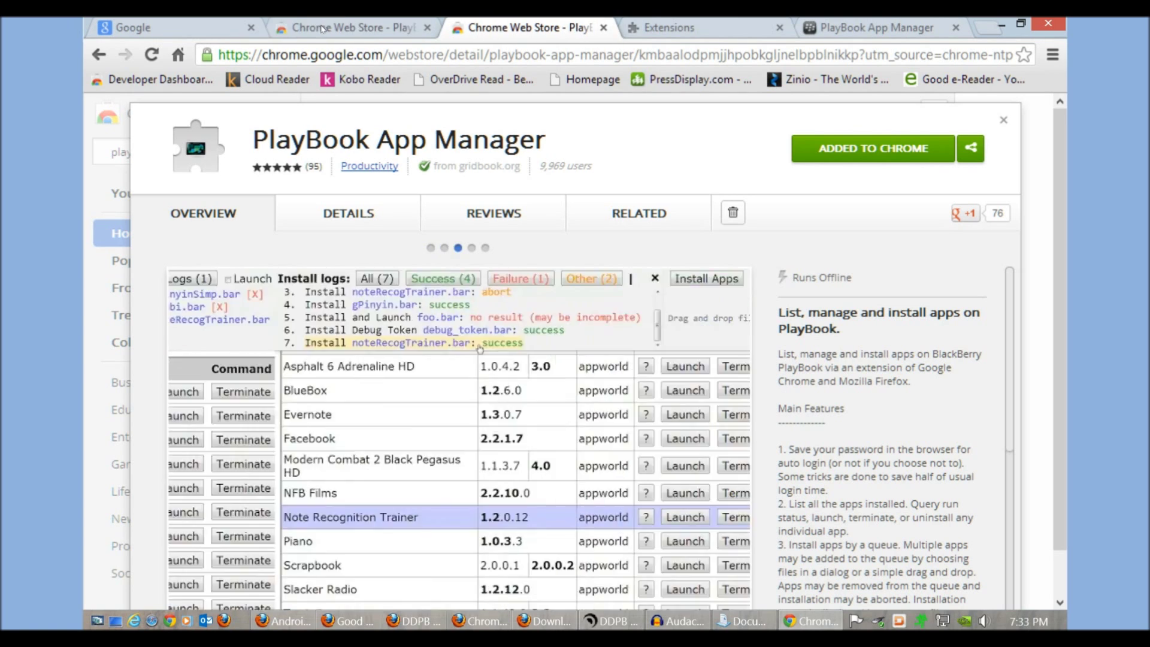
{"action": "left_click", "coordinate": [116, 26]}
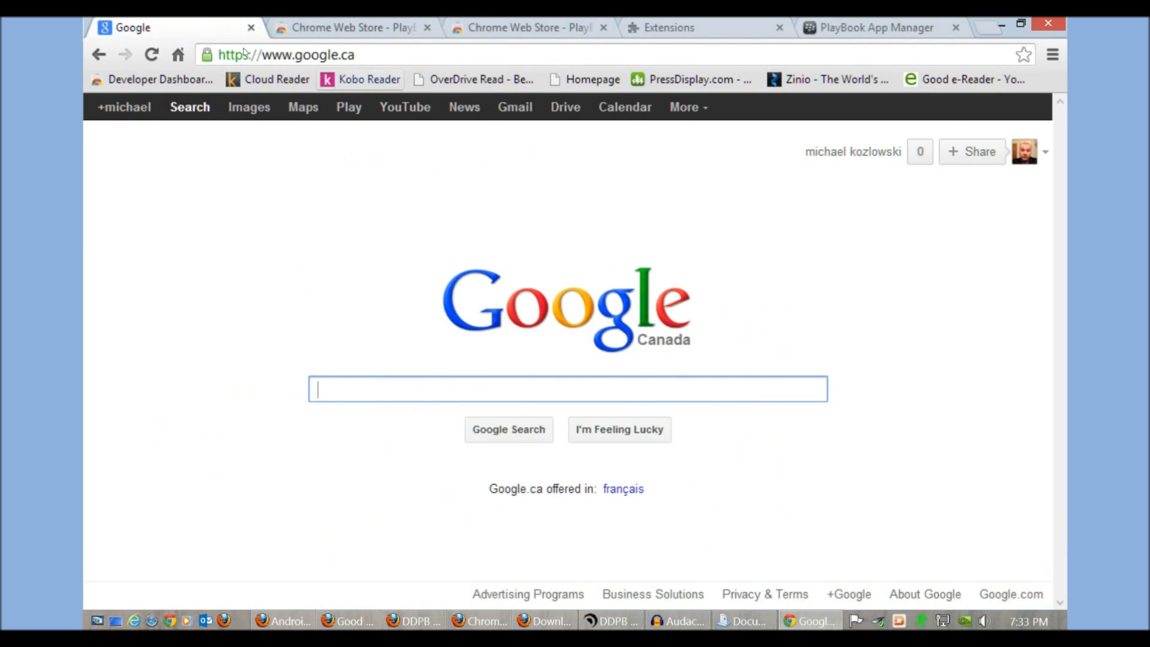
{"action": "key", "text": "ctrl+t"}
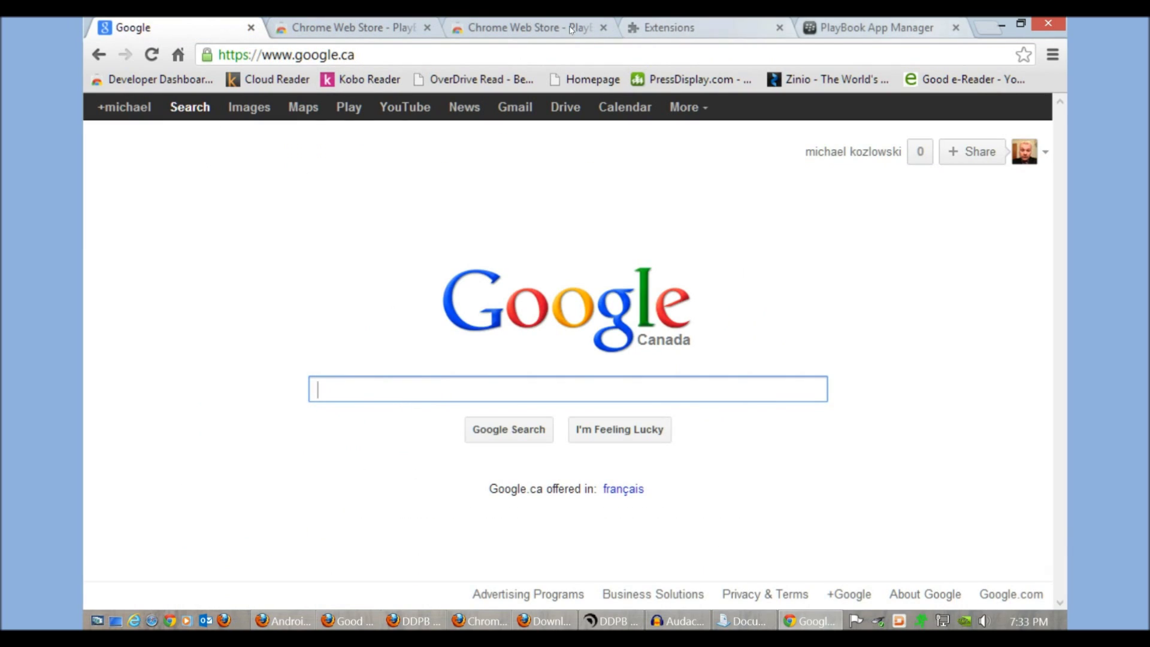
{"action": "left_click", "coordinate": [243, 269]}
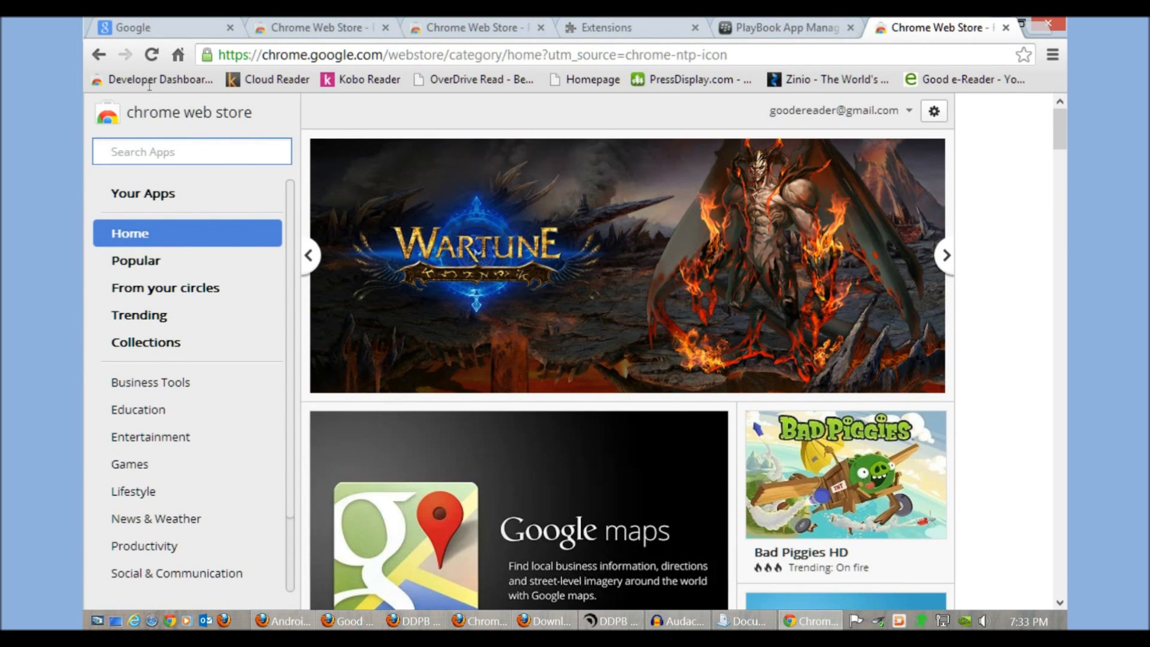
{"action": "type", "text": "playbook"}
{"action": "key", "text": "Return"}
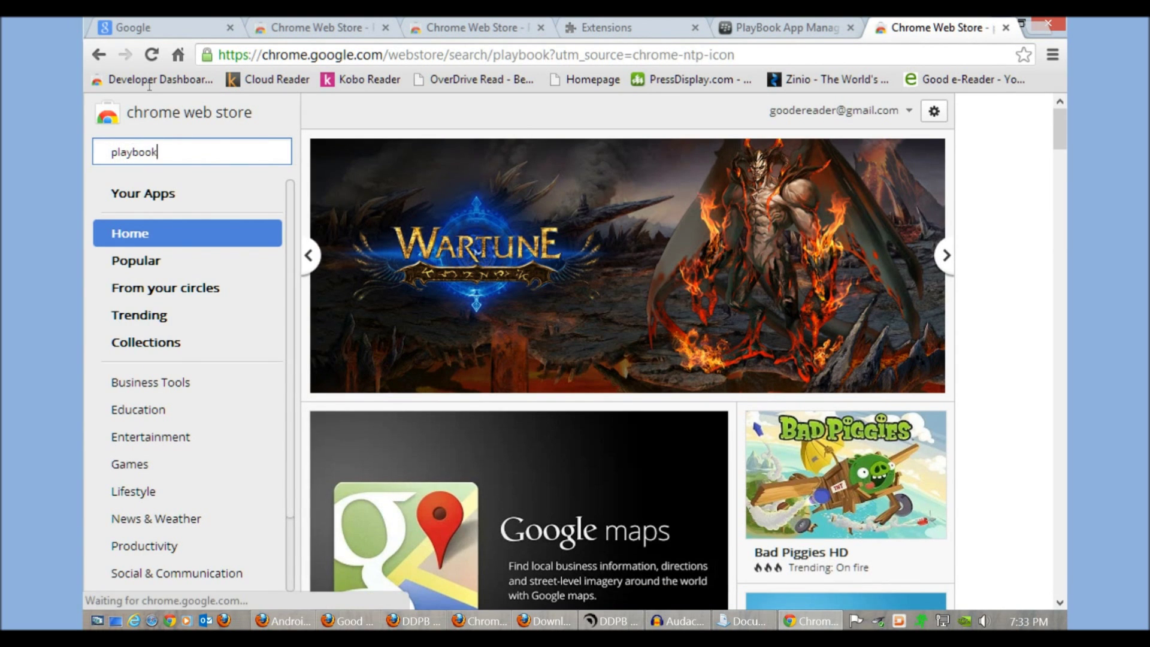
{"action": "left_click", "coordinate": [632, 153]}
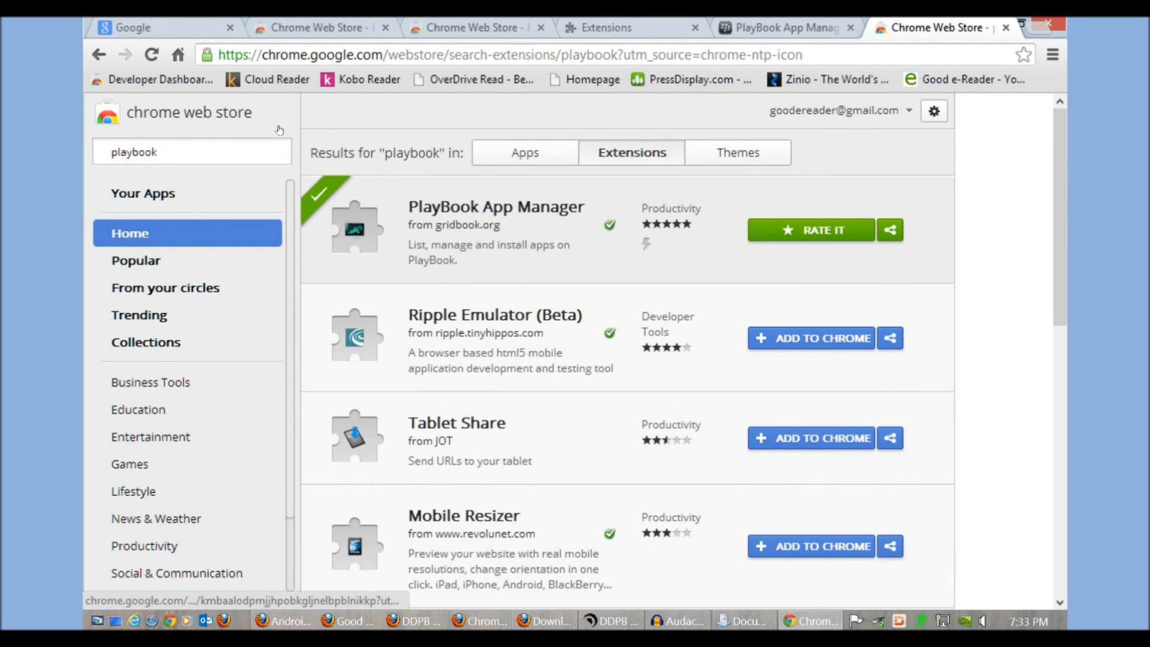
{"action": "left_click", "coordinate": [496, 207]}
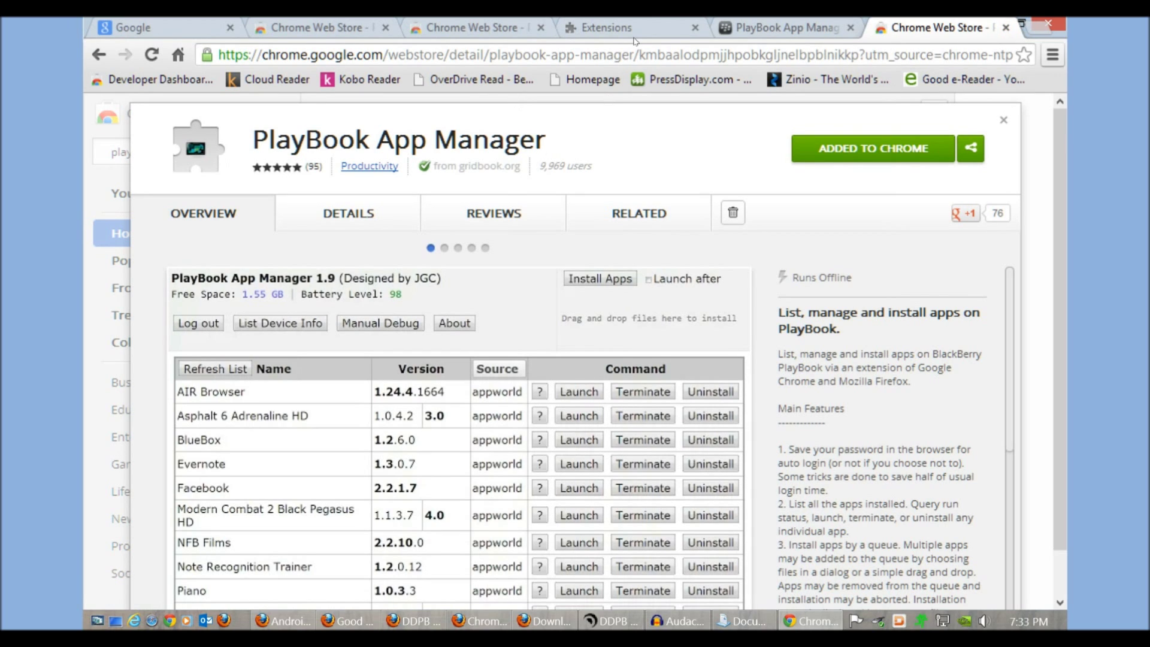
- Open the PlayBook App Manager options from Chrome's extension settings and highlight the Device Hostnames/IPs entry
{"action": "left_click", "coordinate": [1052, 54]}
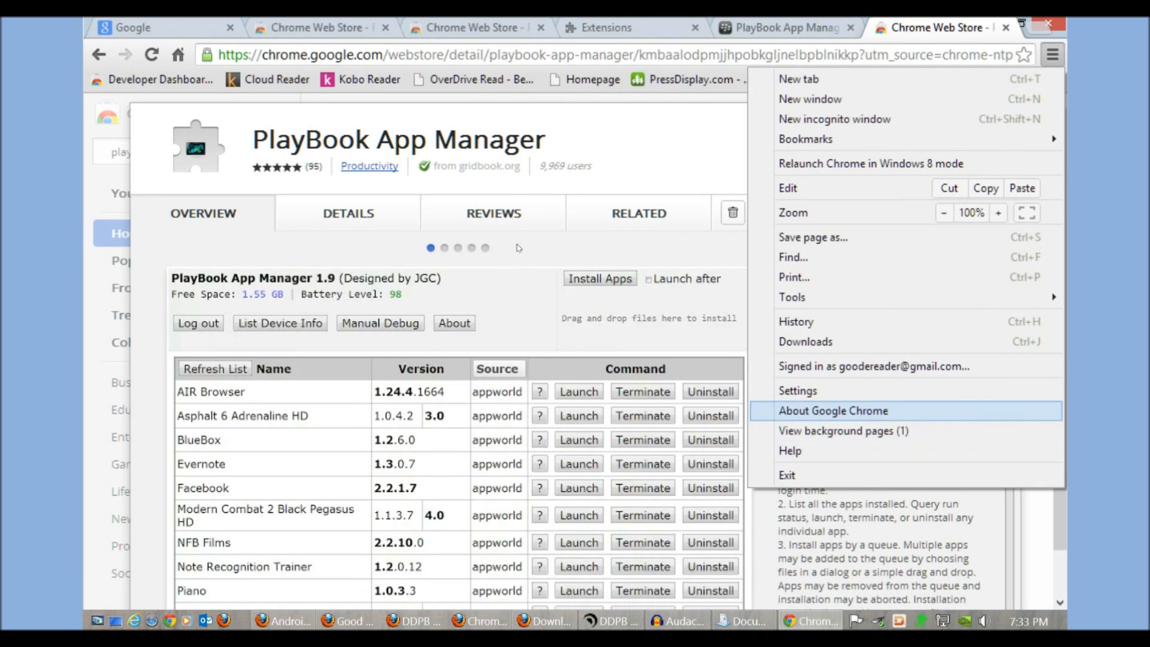
{"action": "left_click", "coordinate": [851, 391]}
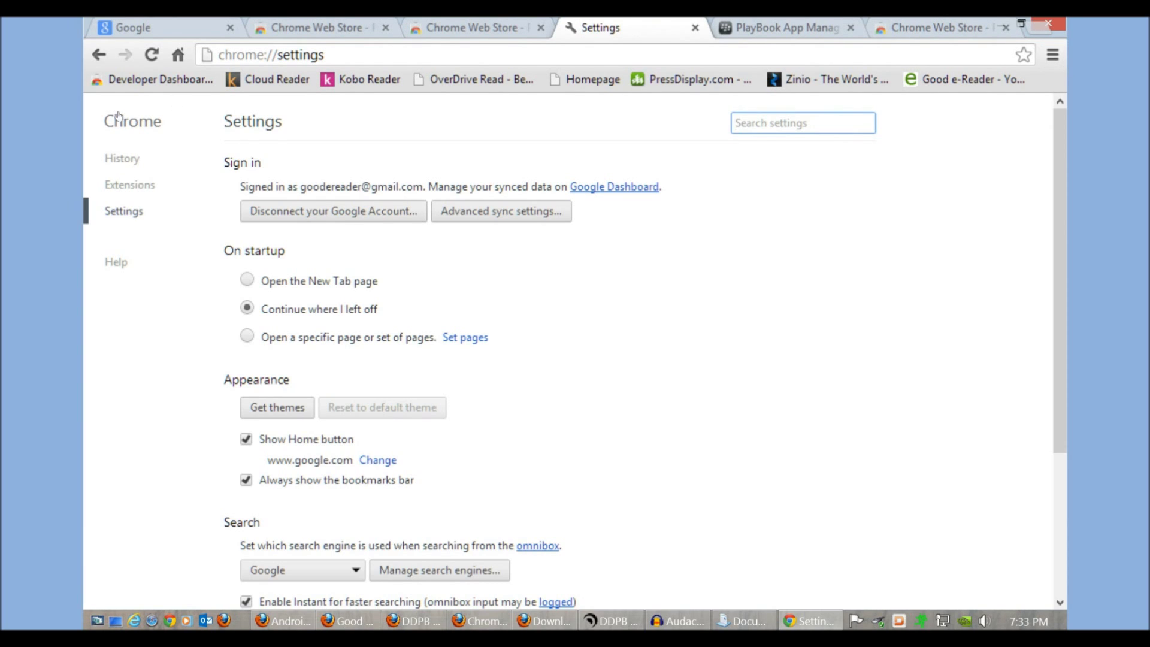
{"action": "left_click", "coordinate": [129, 184]}
{"action": "left_click", "coordinate": [408, 309]}
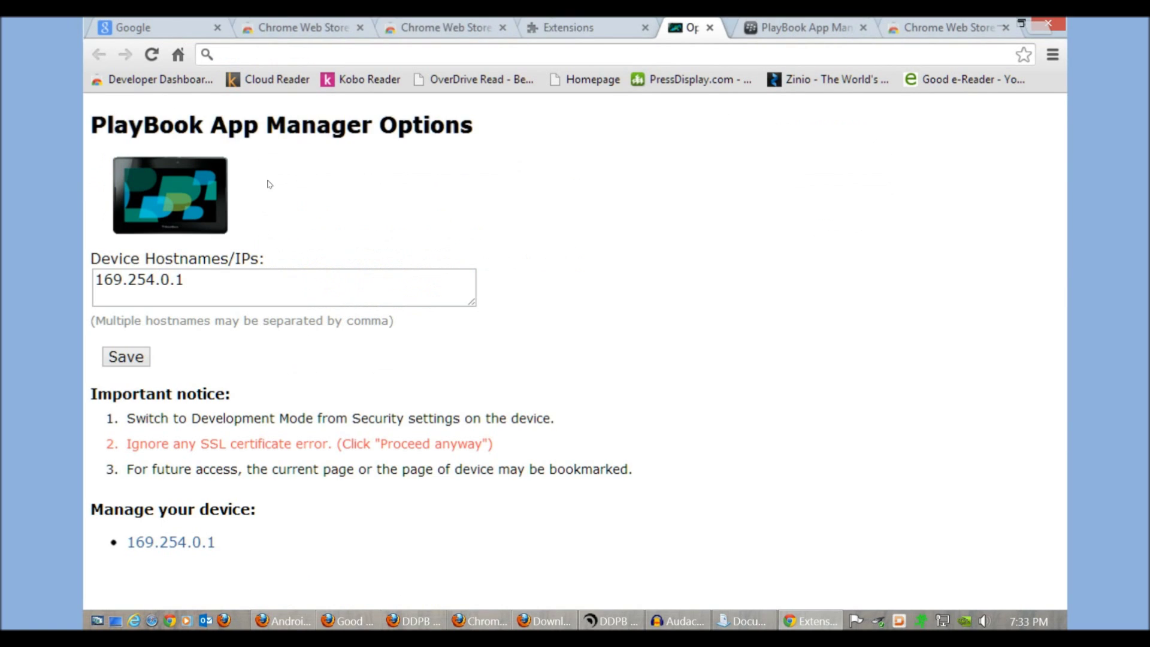
{"action": "left_click_drag", "start_coordinate": [184, 280], "coordinate": [94, 279]}
{"action": "left_click", "coordinate": [185, 279]}
{"action": "left_click_drag", "start_coordinate": [184, 280], "coordinate": [94, 280]}
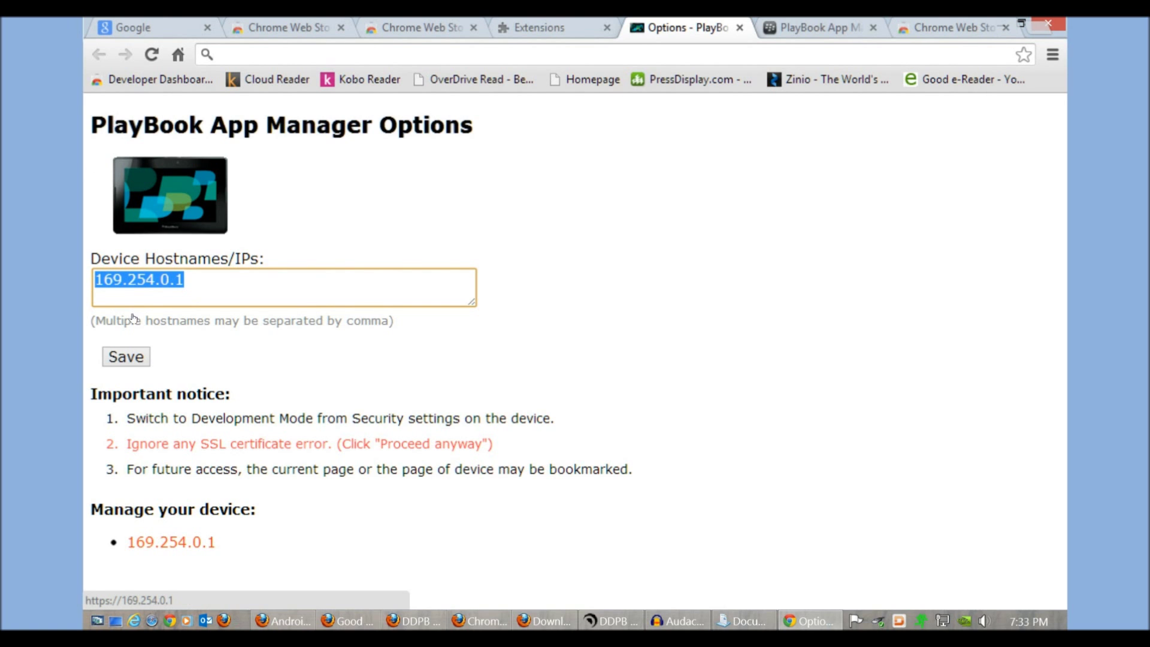
- Return to the device management page and review the Mobilbank_3.0[1].bar install log and the list of installed apps
{"action": "left_click", "coordinate": [816, 27]}
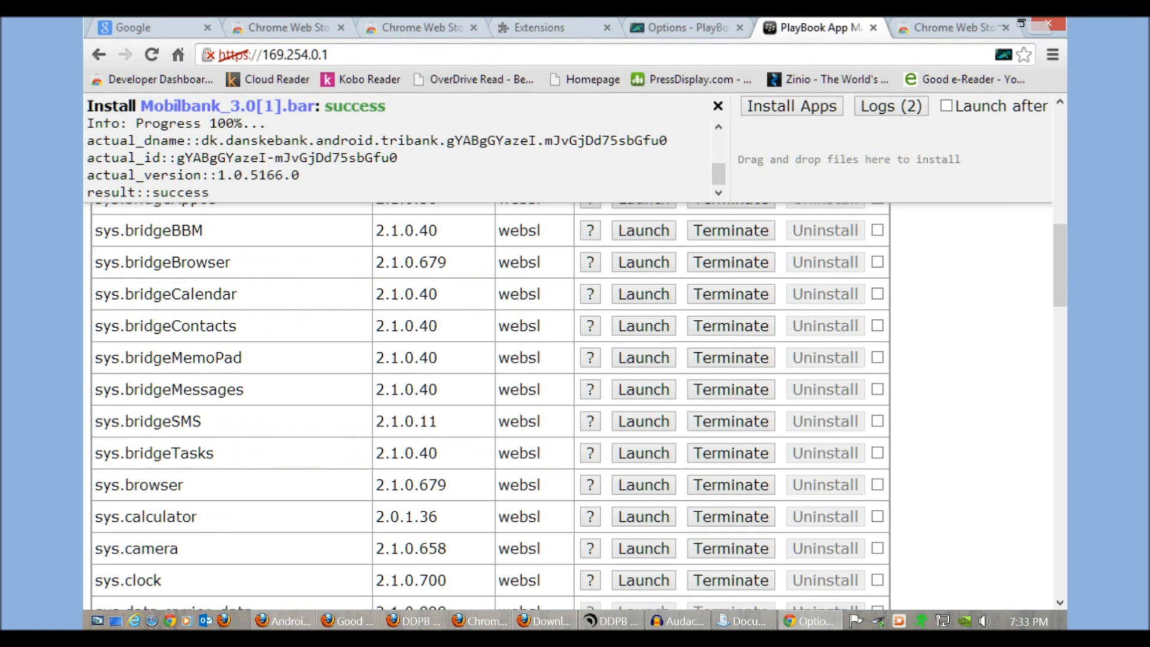
{"action": "scroll", "coordinate": [323, 236], "scroll_direction": "up", "scroll_amount": 10}
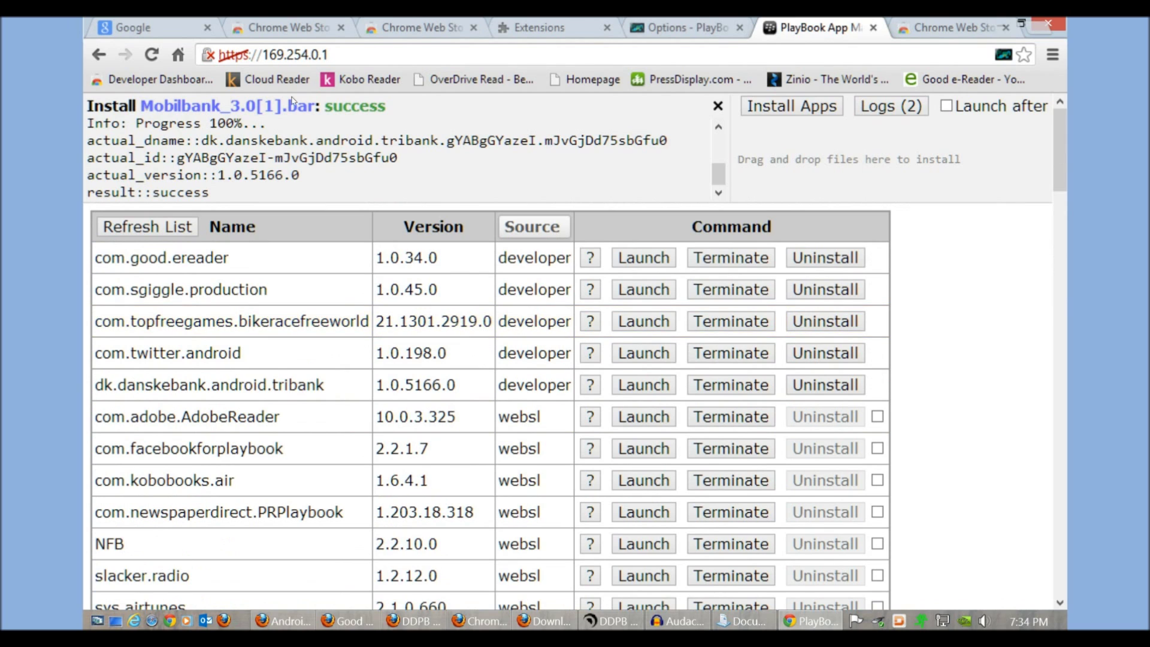
{"action": "scroll", "coordinate": [278, 110], "scroll_direction": "down", "scroll_amount": 5}
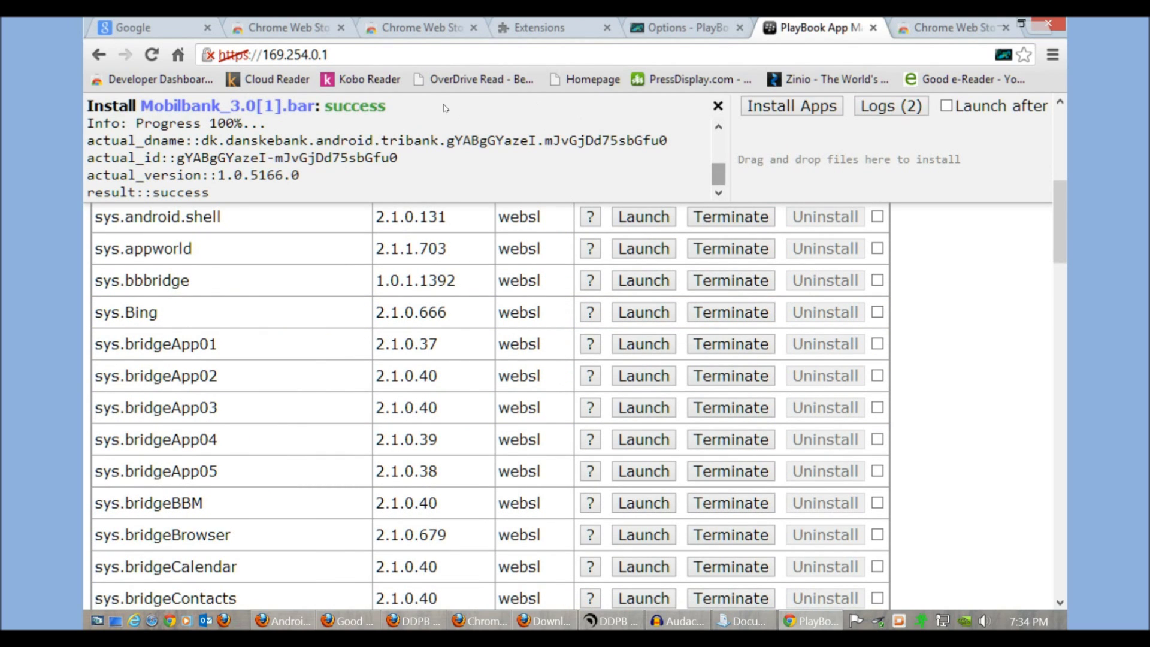
{"action": "scroll", "coordinate": [447, 108], "scroll_direction": "up", "scroll_amount": 4}
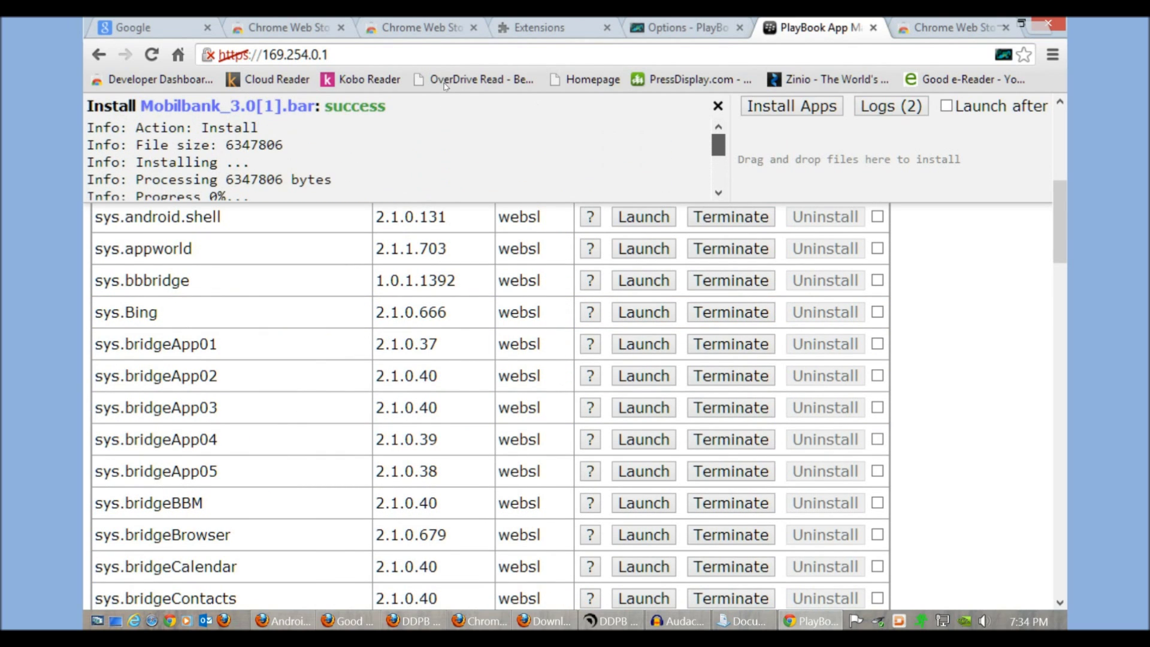
{"action": "scroll", "coordinate": [441, 124], "scroll_direction": "down", "scroll_amount": 4}
{"action": "scroll", "coordinate": [316, 352], "scroll_direction": "up", "scroll_amount": 5}
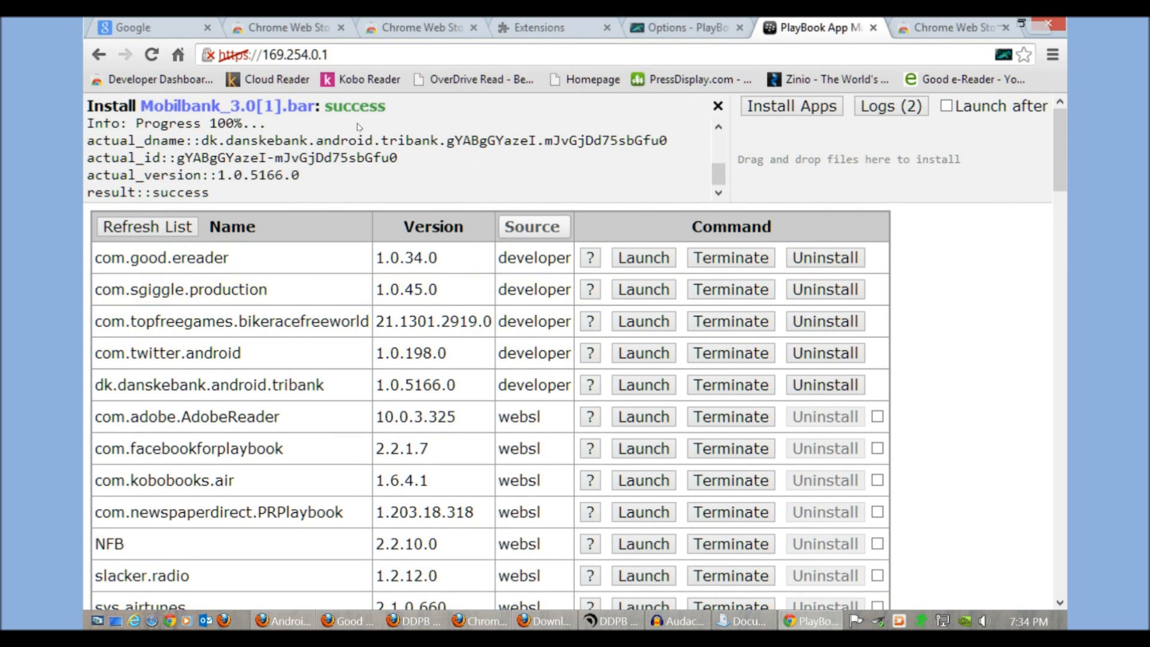
- Switch to Firefox and look through the Popular Downloads for PlayBook and BB10 on apps.goodereader.com
{"action": "left_click", "coordinate": [283, 621]}
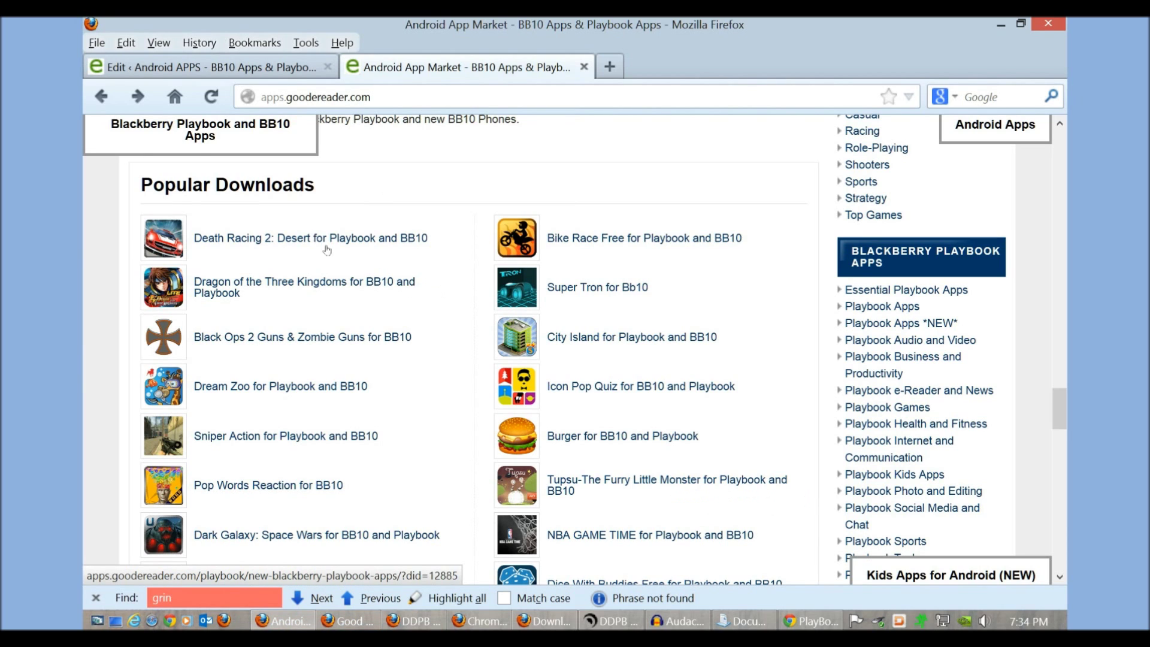
{"action": "scroll", "coordinate": [354, 253], "scroll_direction": "down", "scroll_amount": 3}
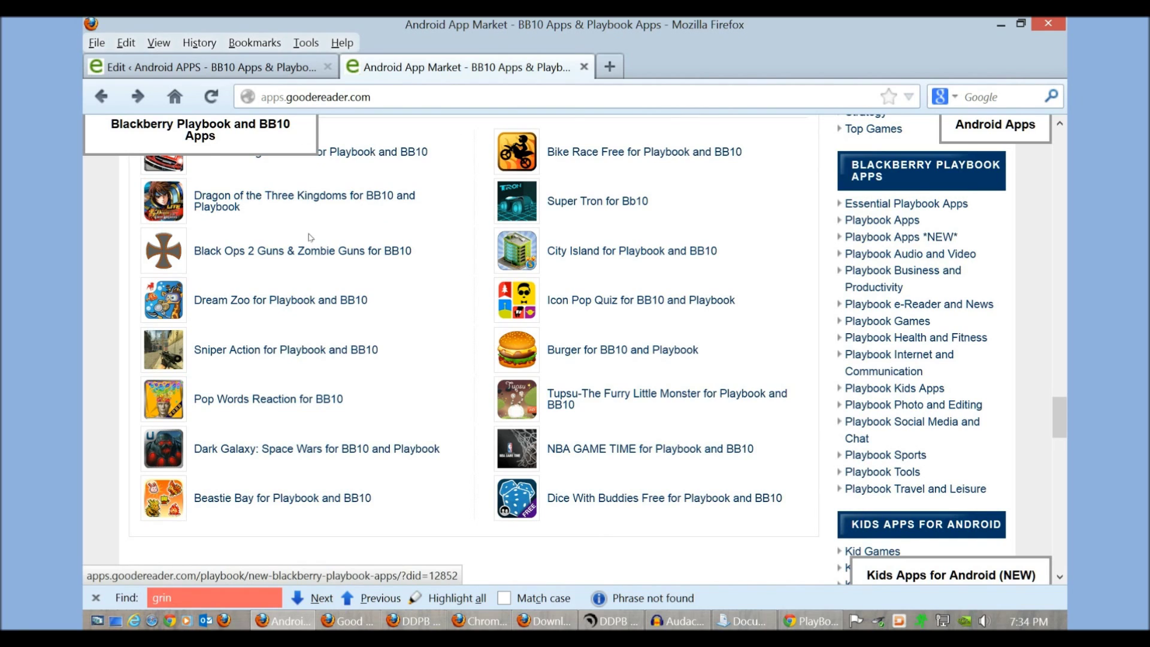
{"action": "scroll", "coordinate": [311, 238], "scroll_direction": "up", "scroll_amount": 5}
{"action": "scroll", "coordinate": [340, 239], "scroll_direction": "down", "scroll_amount": 6}
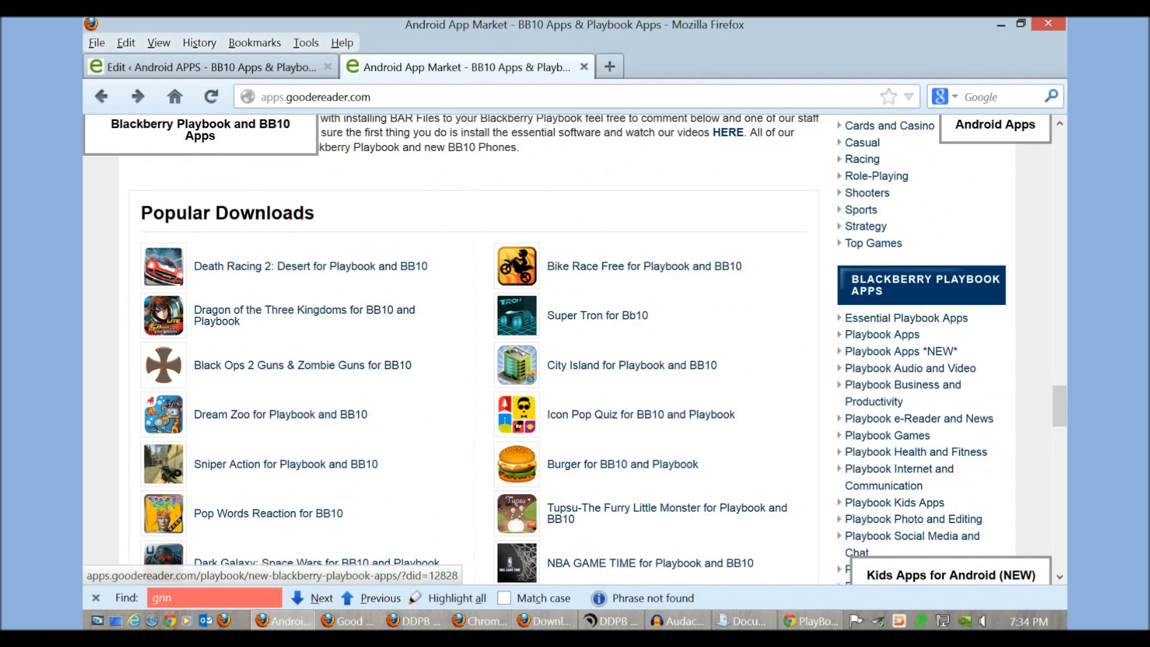
- Open the Death Racing 2: Desert for Playbook and BB10 page from the Popular Downloads list
{"action": "scroll", "coordinate": [343, 243], "scroll_direction": "up", "scroll_amount": 1}
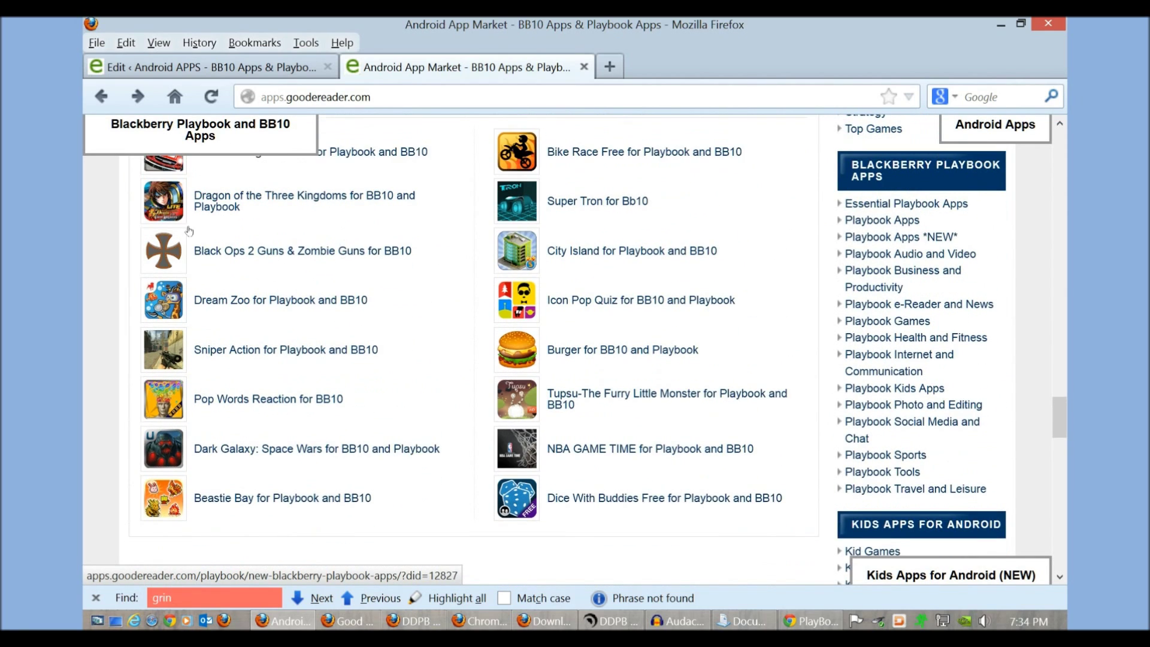
{"action": "scroll", "coordinate": [194, 228], "scroll_direction": "up", "scroll_amount": 1}
{"action": "left_click", "coordinate": [198, 146]}
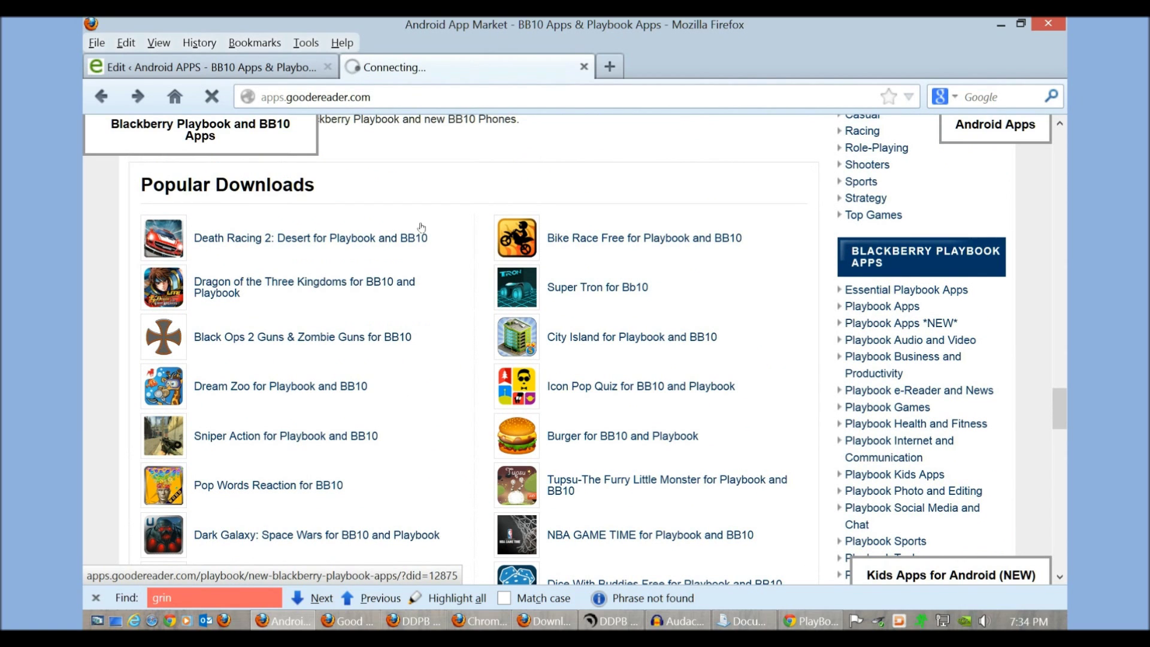
- Download and save Death-Racing-2_1.0.bar from the app's page, and switch back to the PlayBook App Manager in Chrome
{"action": "scroll", "coordinate": [383, 264], "scroll_direction": "down", "scroll_amount": 8}
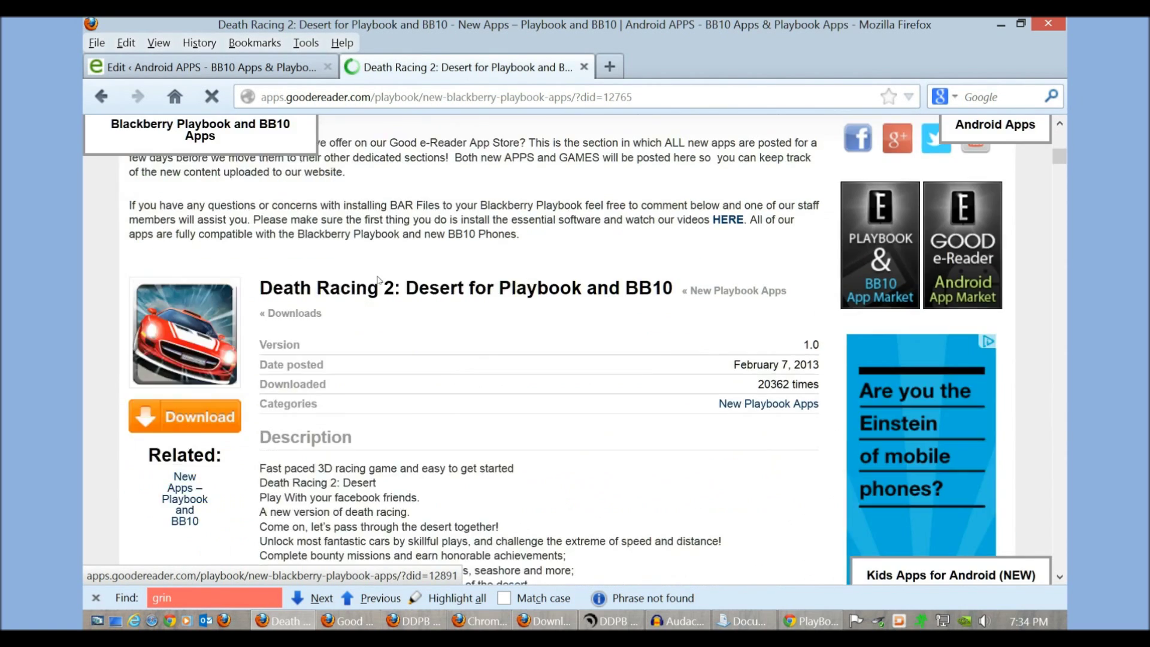
{"action": "scroll", "coordinate": [376, 274], "scroll_direction": "up", "scroll_amount": 3}
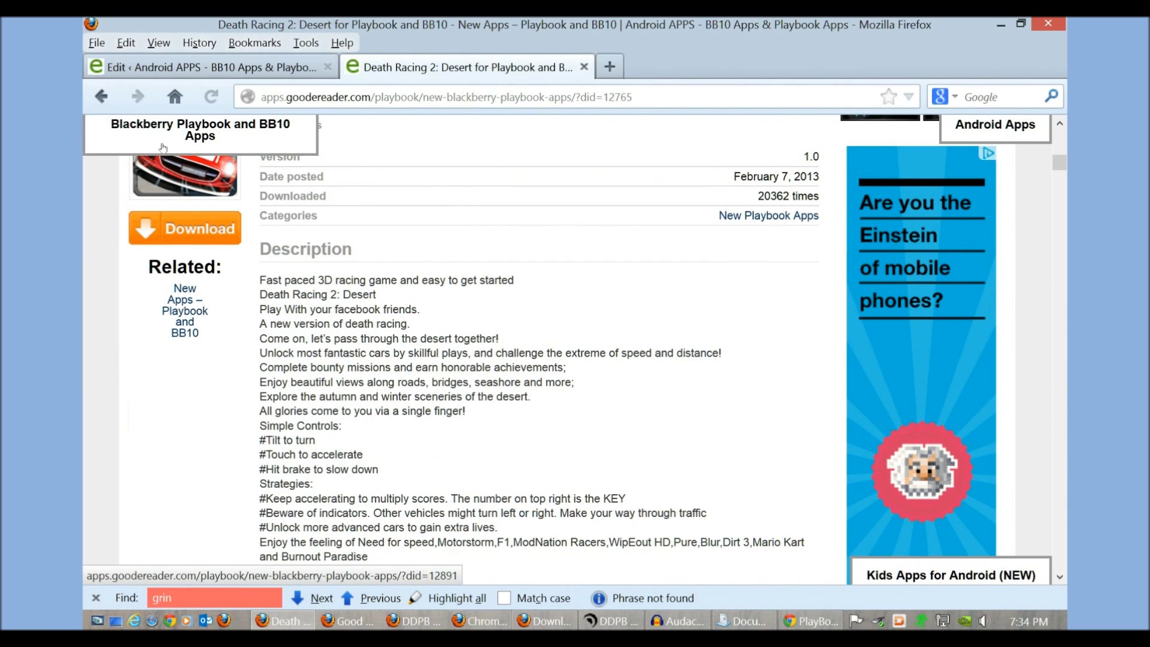
{"action": "left_click", "coordinate": [133, 142]}
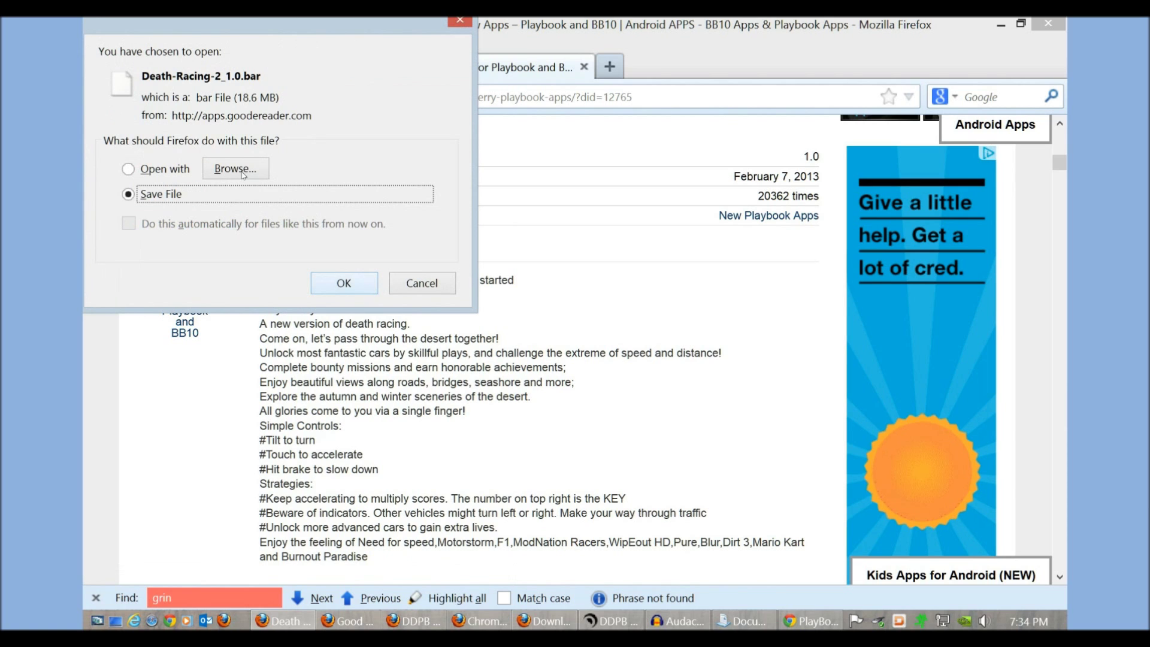
{"action": "key", "text": "Return"}
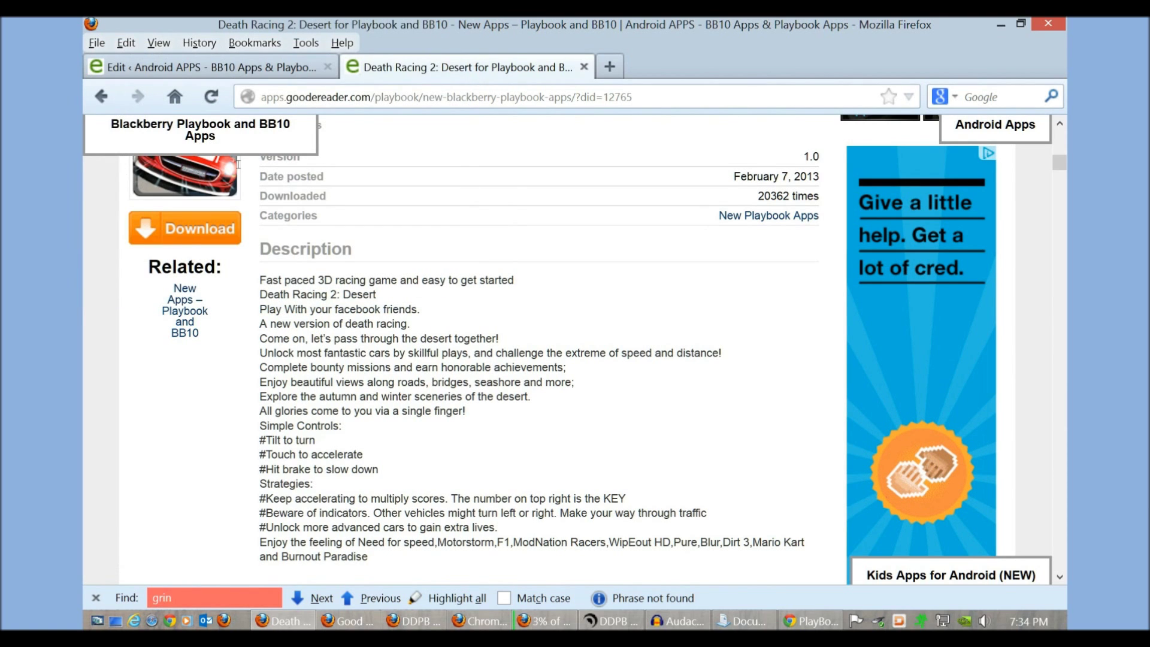
{"action": "key", "text": "alt+Tab"}
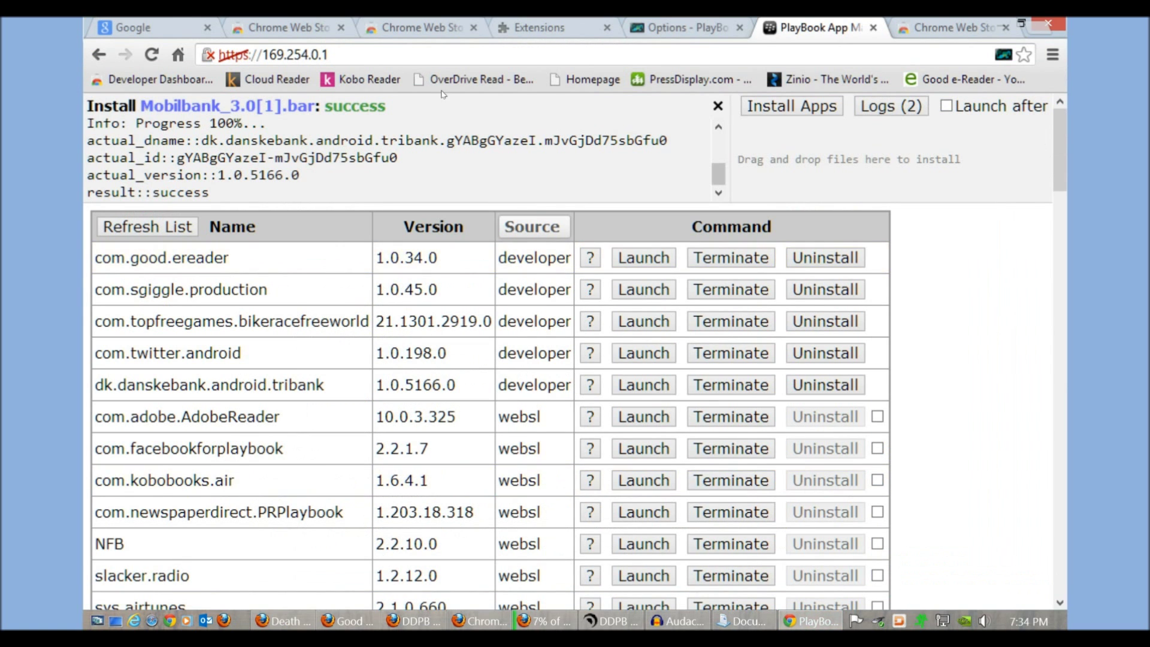